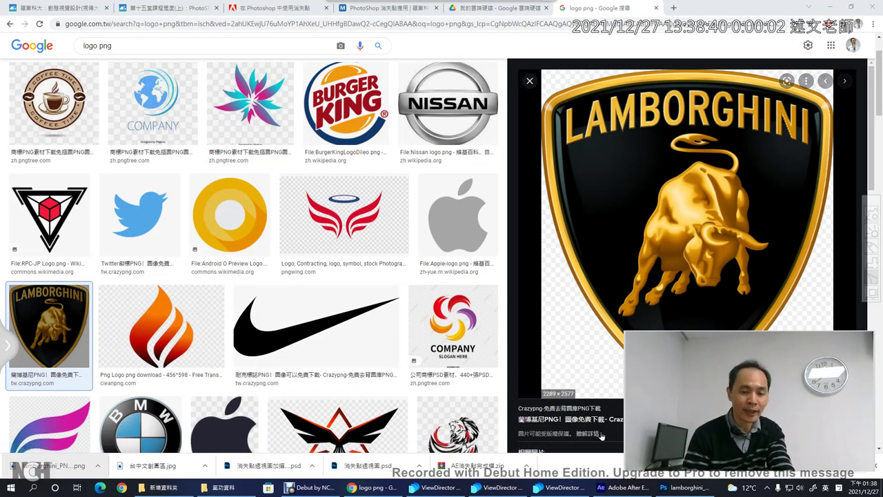
Select the whole lamborghini_PNG10709.png image, copy it, and return to the 未命名-1 box document
{"action": "left_click", "coordinate": [669, 483]}
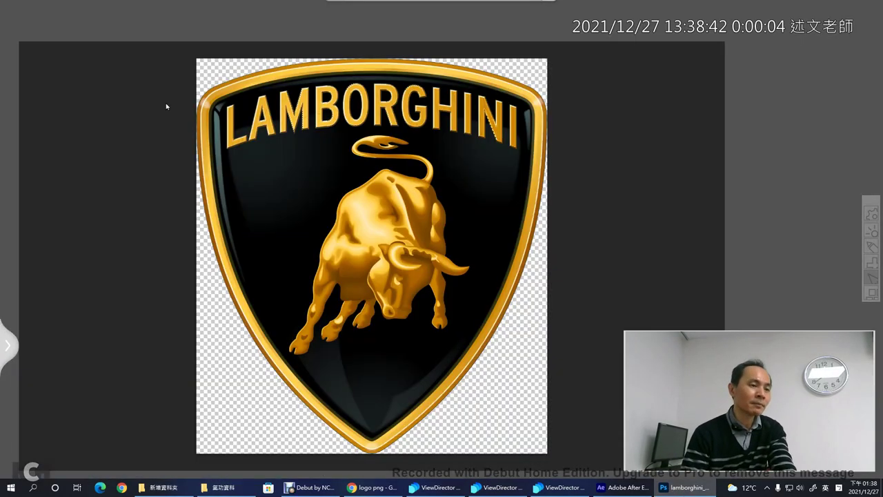
{"action": "left_click", "coordinate": [77, 35]}
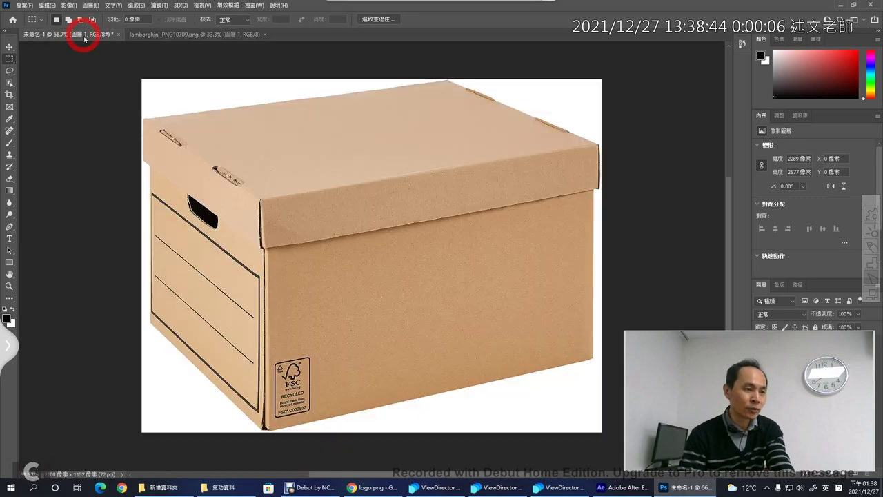
{"action": "left_click", "coordinate": [165, 34]}
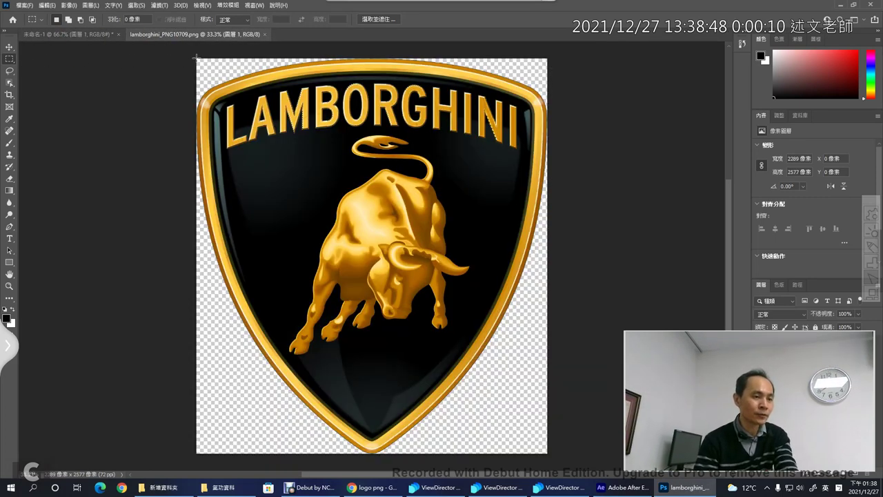
{"action": "left_click_drag", "start_coordinate": [196, 58], "coordinate": [557, 462]}
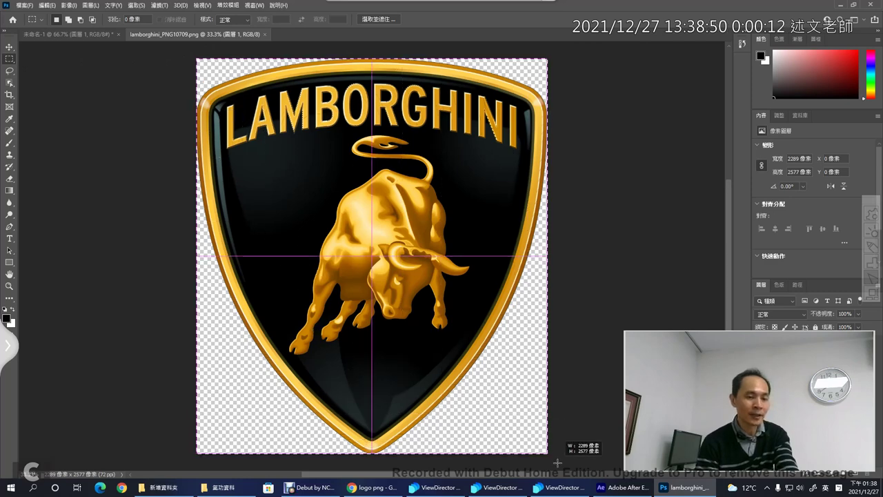
{"action": "left_click", "coordinate": [52, 5]}
{"action": "left_click", "coordinate": [69, 64]}
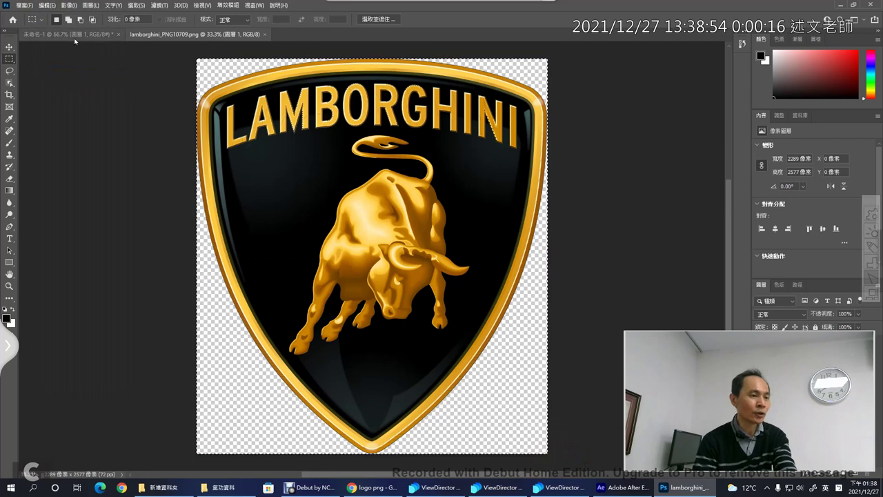
{"action": "left_click", "coordinate": [75, 35]}
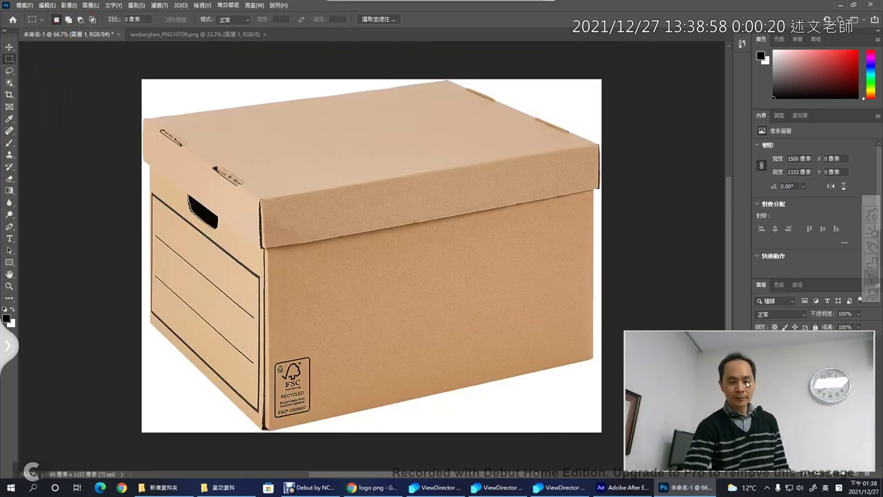
{"action": "left_click_drag", "start_coordinate": [747, 384], "coordinate": [149, 379]}
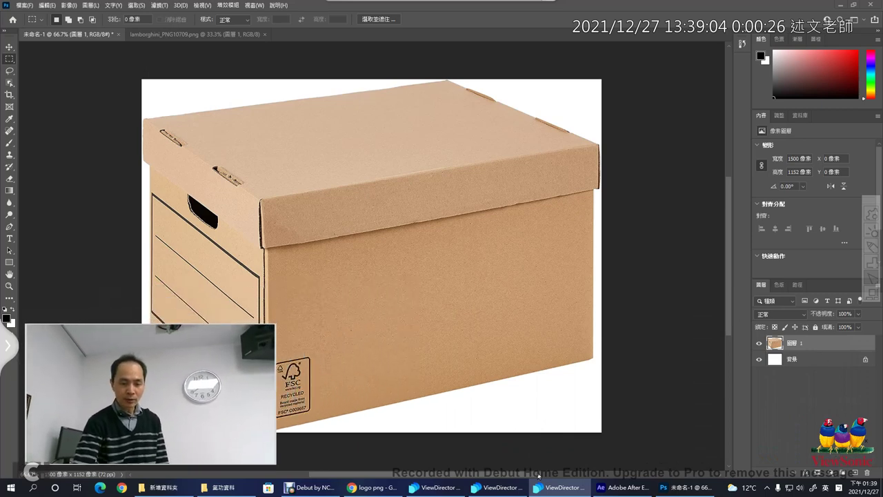
{"action": "mouse_move", "coordinate": [562, 487]}
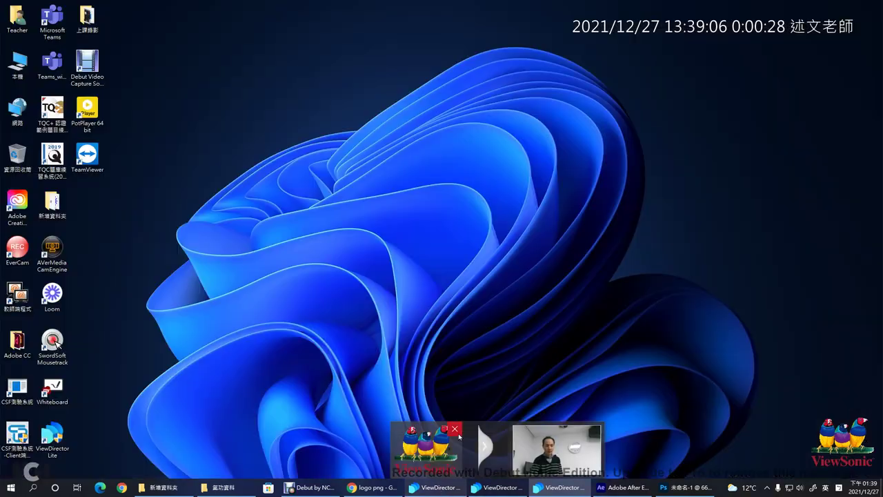
{"action": "left_click", "coordinate": [456, 430]}
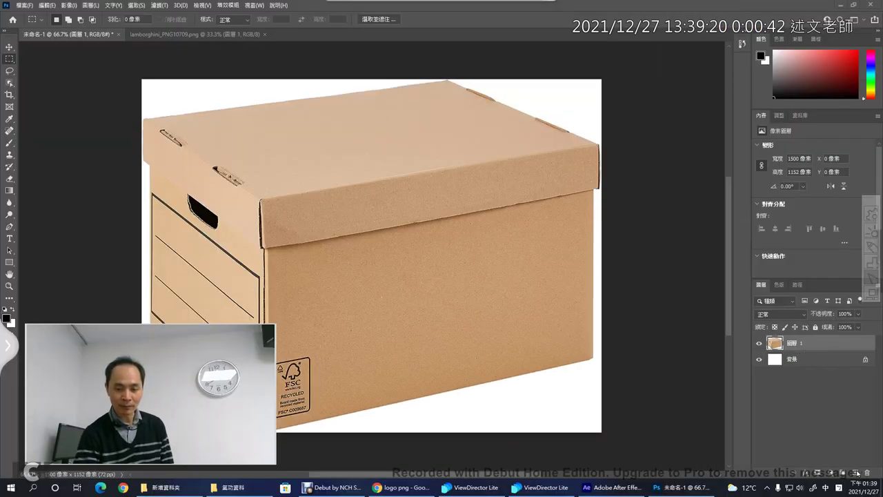
Add an empty Layer 2 above Layer 1 and show the Filter menu
{"action": "key", "text": "shift"}
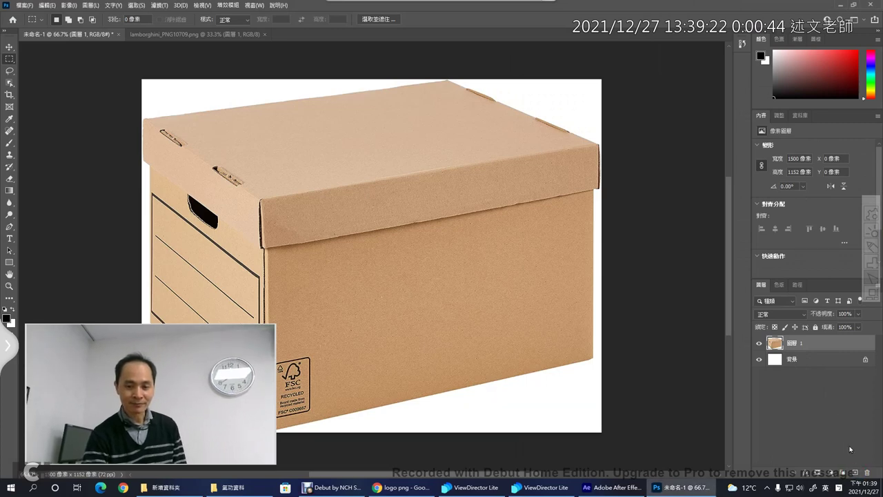
{"action": "left_click", "coordinate": [855, 472]}
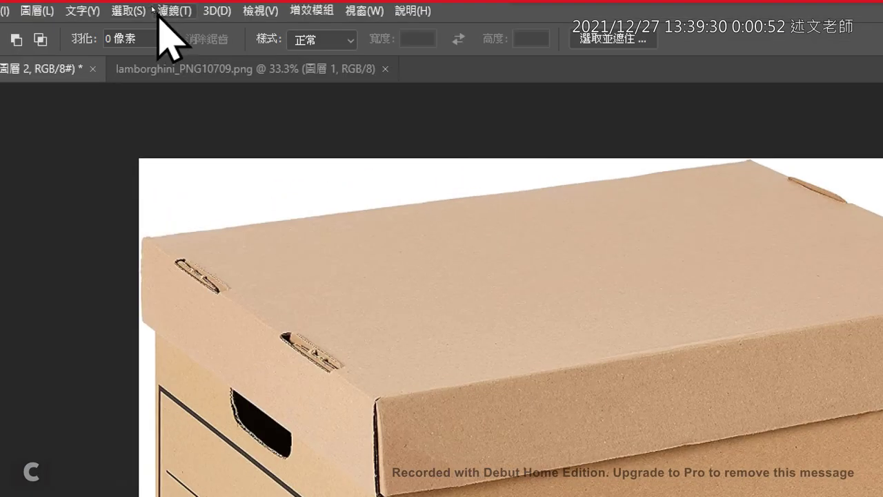
{"action": "left_click", "coordinate": [152, 5]}
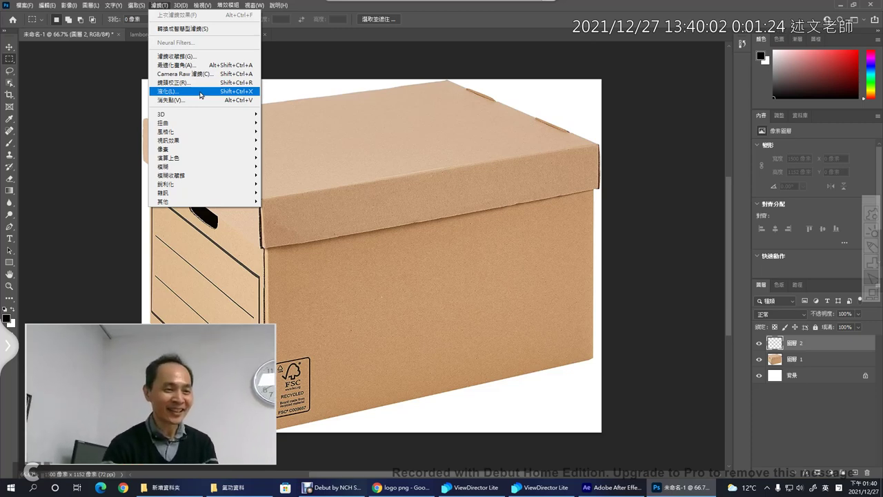
Choose Filter > Vanishing Point to open the cardboard box image in the editor
{"action": "left_click", "coordinate": [202, 101]}
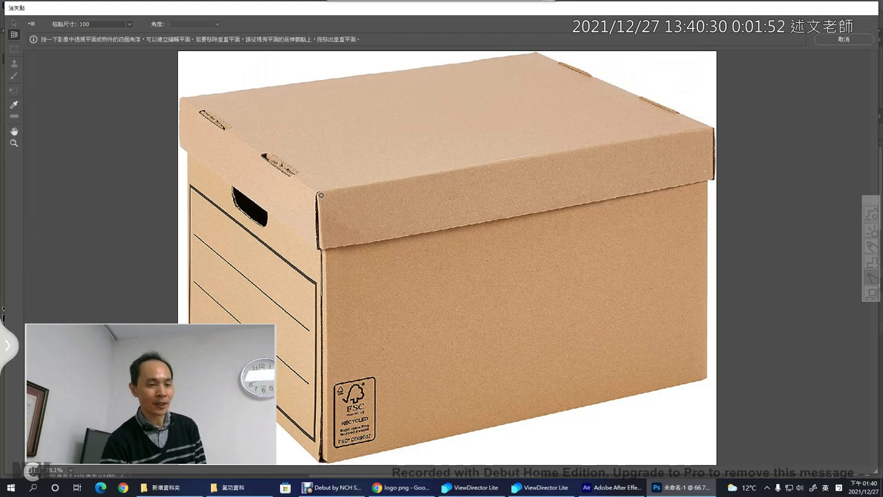
Draw a front-face perspective plane and fit its top-left corner onto the box's lid corner
{"action": "left_click", "coordinate": [320, 194]}
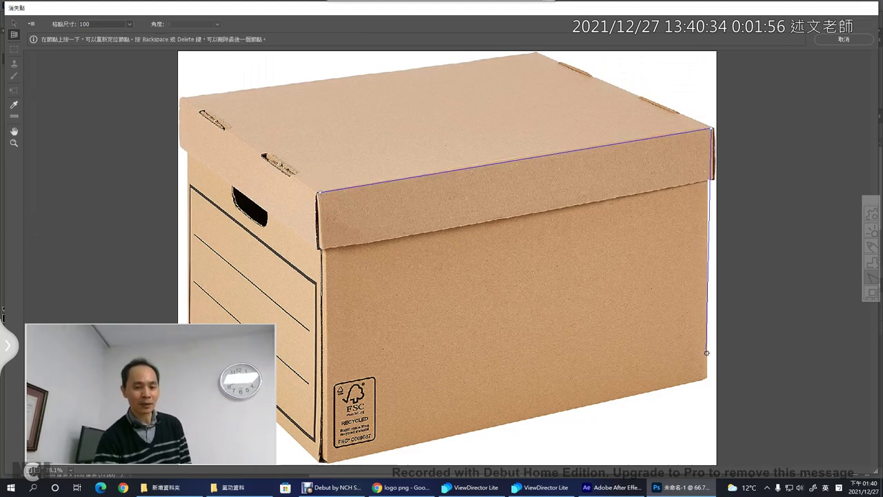
{"action": "left_click", "coordinate": [707, 378]}
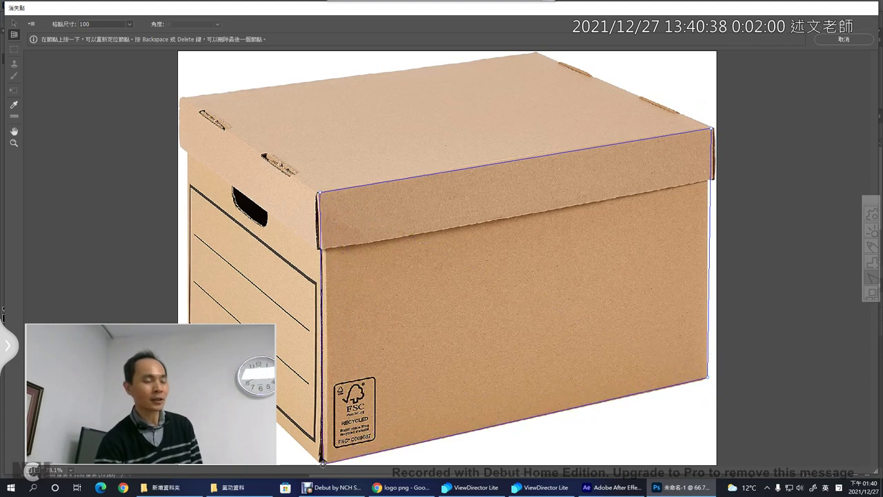
{"action": "left_click", "coordinate": [323, 461]}
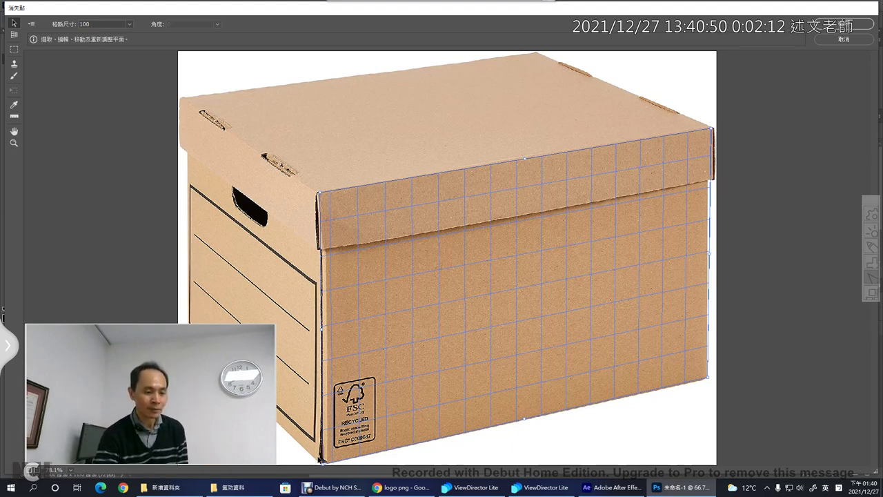
{"action": "mouse_move", "coordinate": [321, 194]}
{"action": "left_mouse_down"}
{"action": "mouse_move", "coordinate": [354, 218]}
{"action": "mouse_move", "coordinate": [343, 208]}
{"action": "left_mouse_up"}
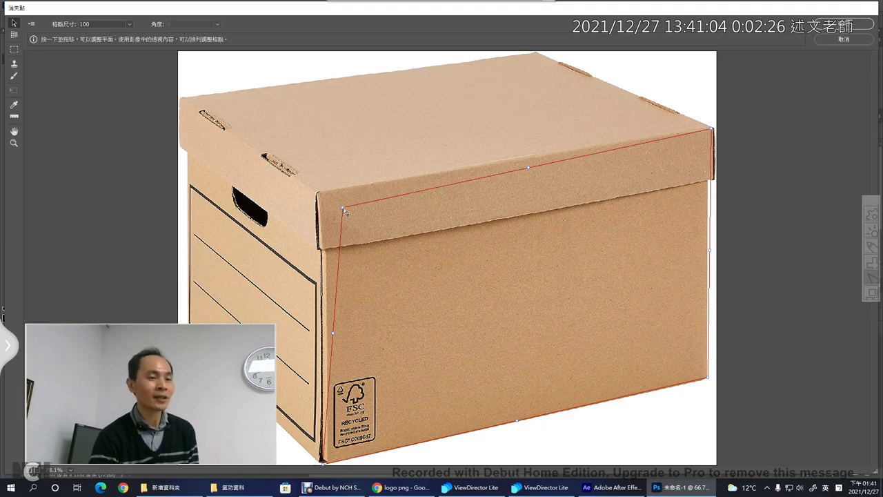
{"action": "left_click_drag", "start_coordinate": [343, 208], "coordinate": [341, 205]}
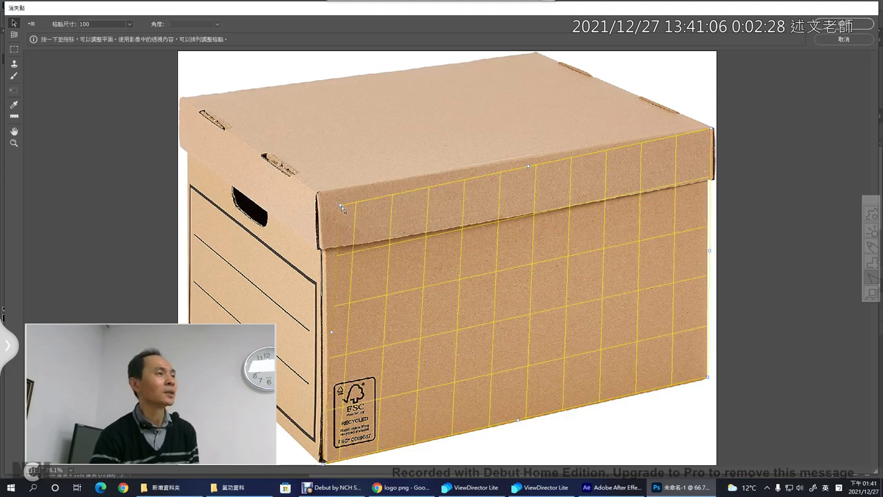
{"action": "left_click_drag", "start_coordinate": [341, 207], "coordinate": [323, 195]}
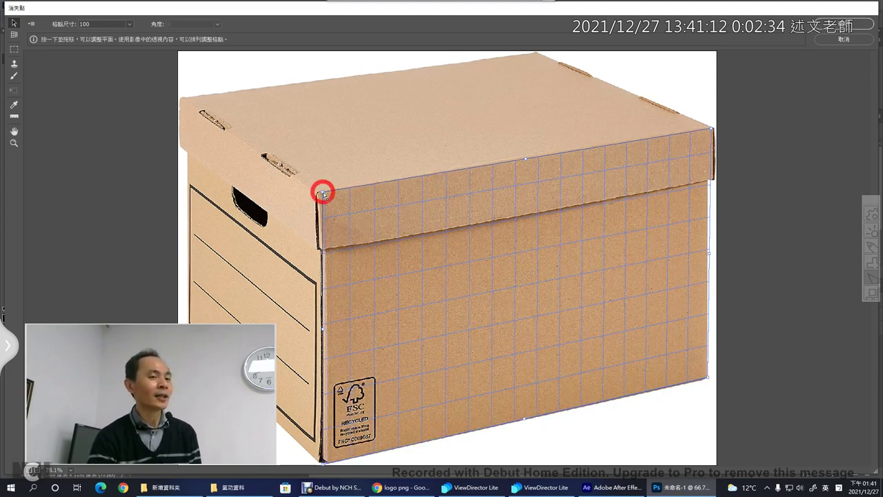
{"action": "left_click_drag", "start_coordinate": [323, 195], "coordinate": [322, 192]}
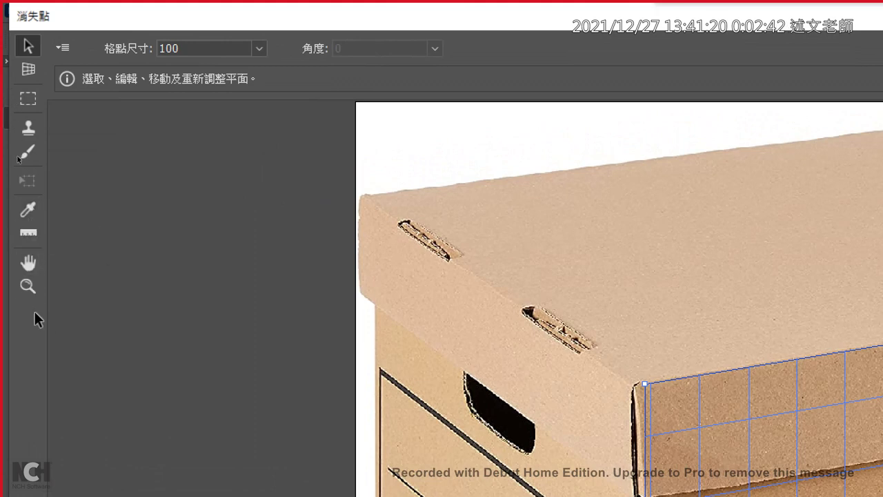
{"action": "left_click", "coordinate": [28, 71]}
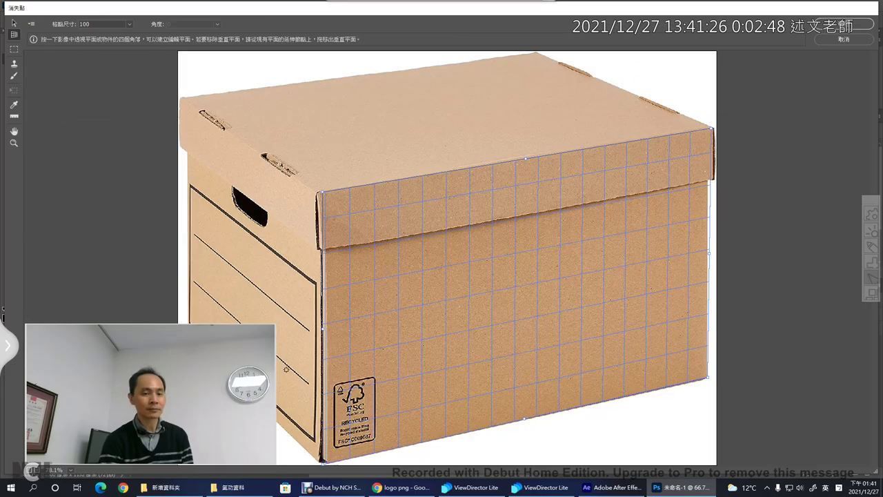
{"action": "left_click_drag", "start_coordinate": [159, 397], "coordinate": [740, 397]}
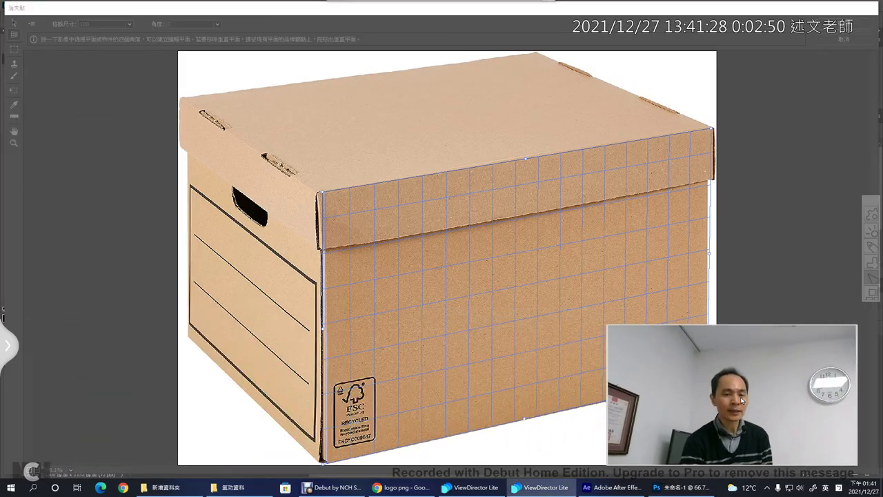
{"action": "mouse_move", "coordinate": [504, 108]}
{"action": "left_mouse_down"}
{"action": "mouse_move", "coordinate": [490, 142]}
{"action": "mouse_move", "coordinate": [523, 135]}
{"action": "left_mouse_up"}
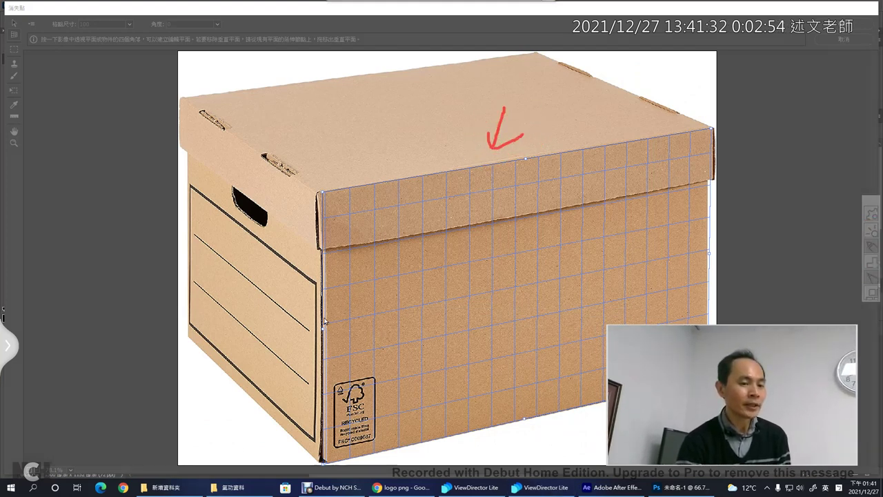
{"action": "mouse_move", "coordinate": [310, 312]}
{"action": "left_mouse_down"}
{"action": "mouse_move", "coordinate": [322, 326]}
{"action": "mouse_move", "coordinate": [309, 323]}
{"action": "mouse_move", "coordinate": [322, 309]}
{"action": "left_mouse_up"}
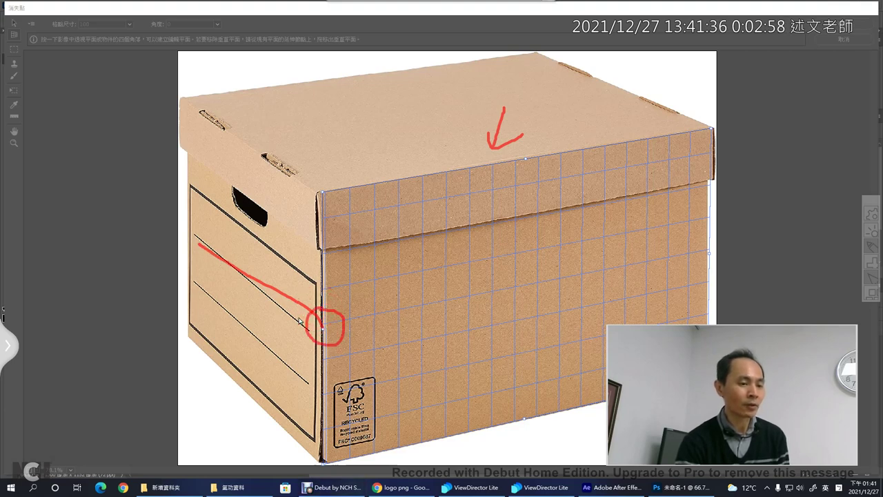
{"action": "left_click_drag", "start_coordinate": [201, 247], "coordinate": [213, 234]}
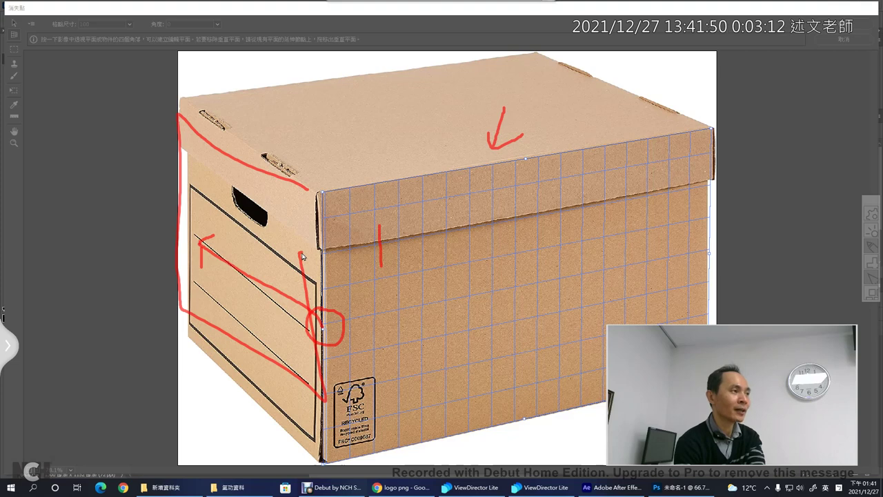
{"action": "left_click_drag", "start_coordinate": [377, 299], "coordinate": [447, 258]}
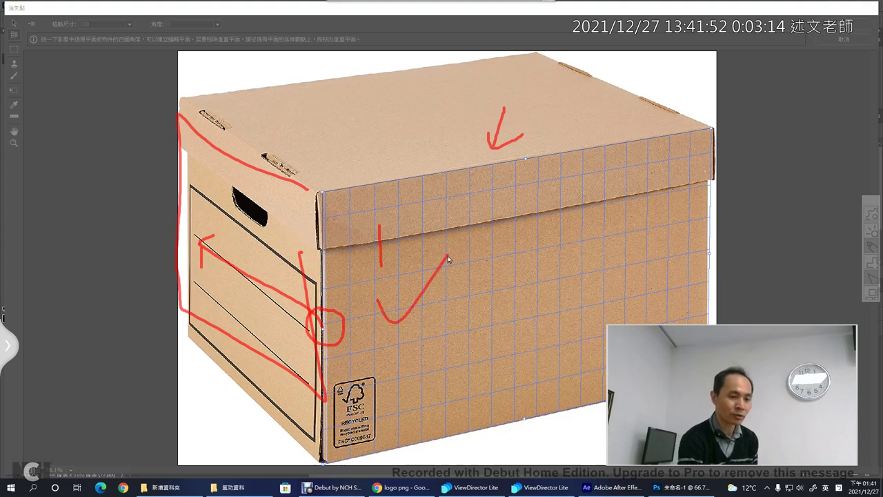
{"action": "left_click_drag", "start_coordinate": [481, 188], "coordinate": [610, 145]}
{"action": "mouse_move", "coordinate": [456, 196]}
{"action": "left_mouse_down"}
{"action": "mouse_move", "coordinate": [479, 343]}
{"action": "mouse_move", "coordinate": [625, 161]}
{"action": "left_mouse_up"}
{"action": "left_click_drag", "start_coordinate": [463, 274], "coordinate": [296, 220]}
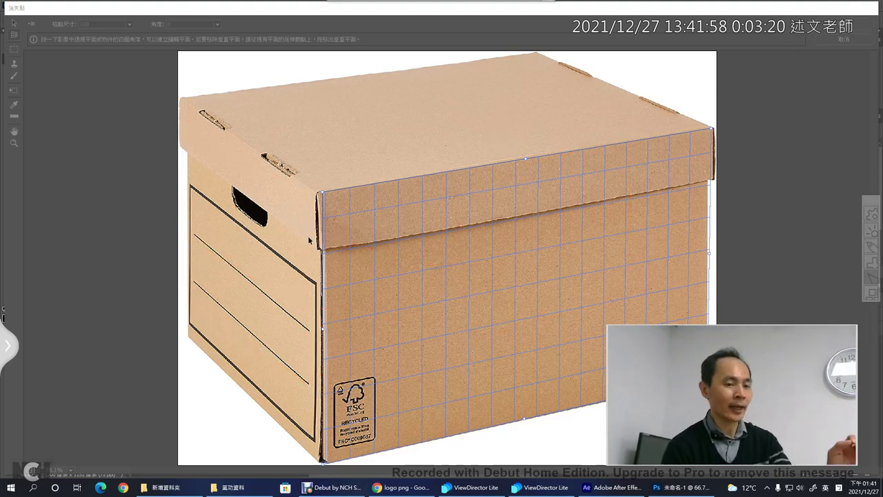
{"action": "left_click", "coordinate": [14, 10]}
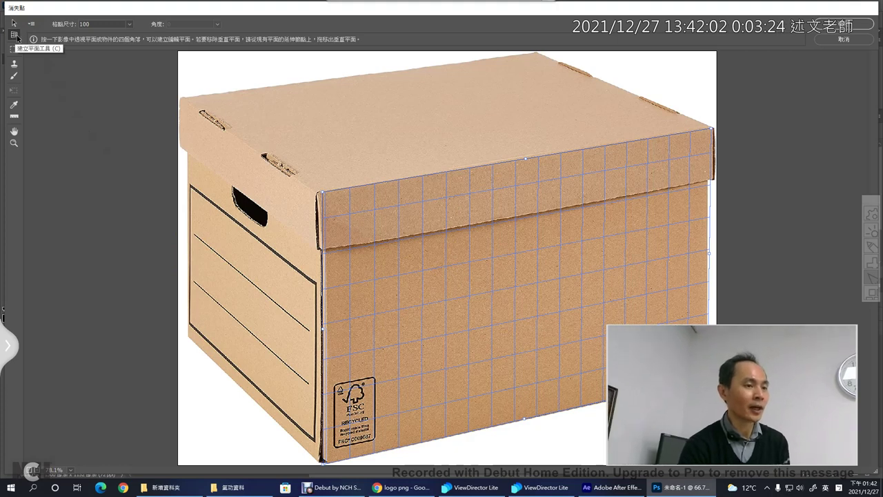
Tear a 90° plane off the front plane's left edge onto the box's left side
{"action": "left_click", "coordinate": [14, 35]}
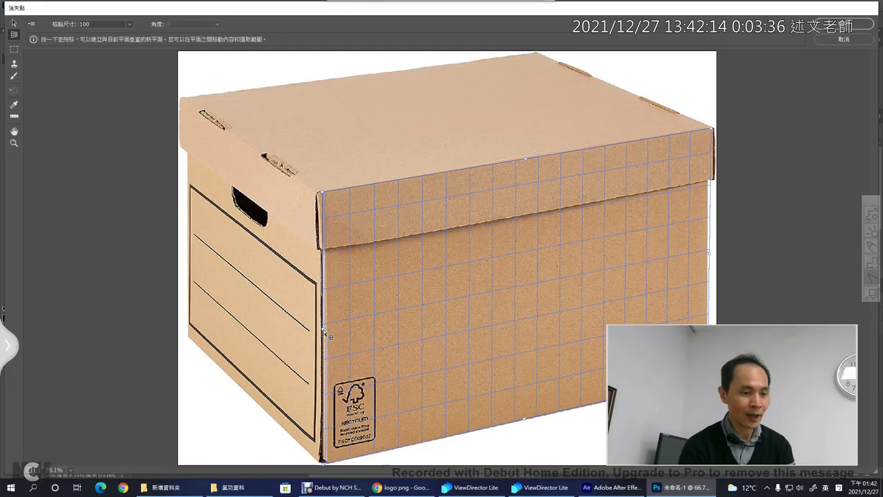
{"action": "left_click_drag", "start_coordinate": [324, 334], "coordinate": [195, 279]}
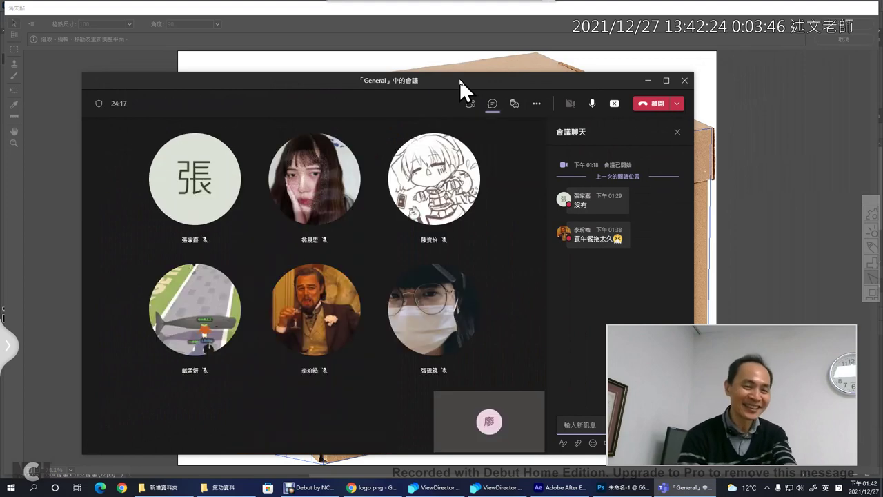
{"action": "mouse_move", "coordinate": [460, 80]}
{"action": "left_mouse_down"}
{"action": "mouse_move", "coordinate": [498, 74]}
{"action": "mouse_move", "coordinate": [476, 73]}
{"action": "left_mouse_up"}
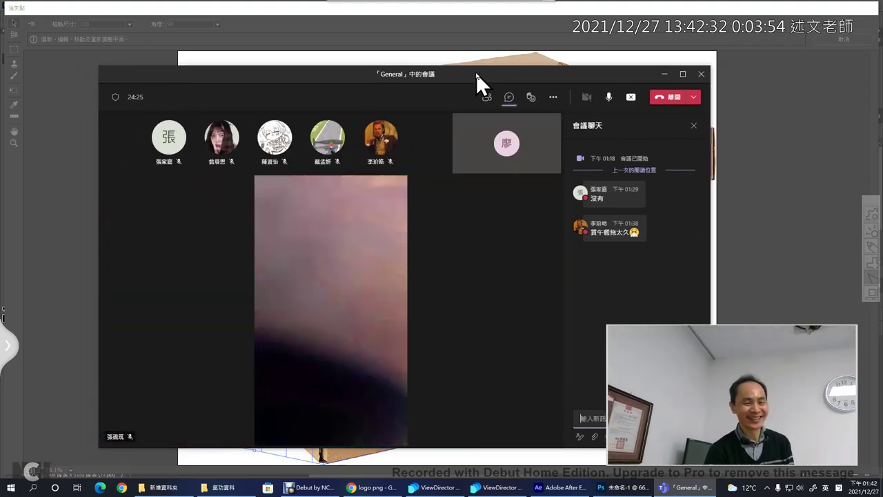
{"action": "mouse_move", "coordinate": [474, 73]}
{"action": "left_mouse_down"}
{"action": "mouse_move", "coordinate": [465, 72]}
{"action": "mouse_move", "coordinate": [882, 72]}
{"action": "left_mouse_up"}
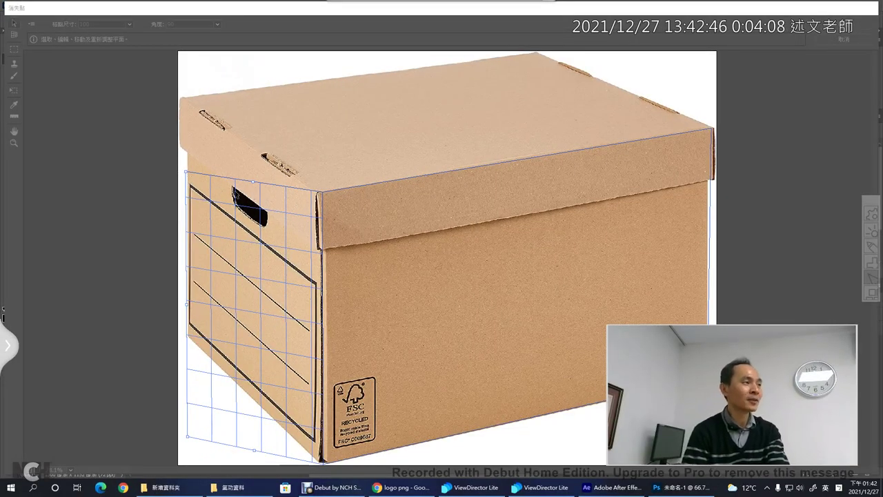
Stretch the side plane's top and bottom corners to the box edges, select the front plane, and accept with OK
{"action": "left_click_drag", "start_coordinate": [186, 174], "coordinate": [187, 101]}
{"action": "left_click", "coordinate": [186, 101]}
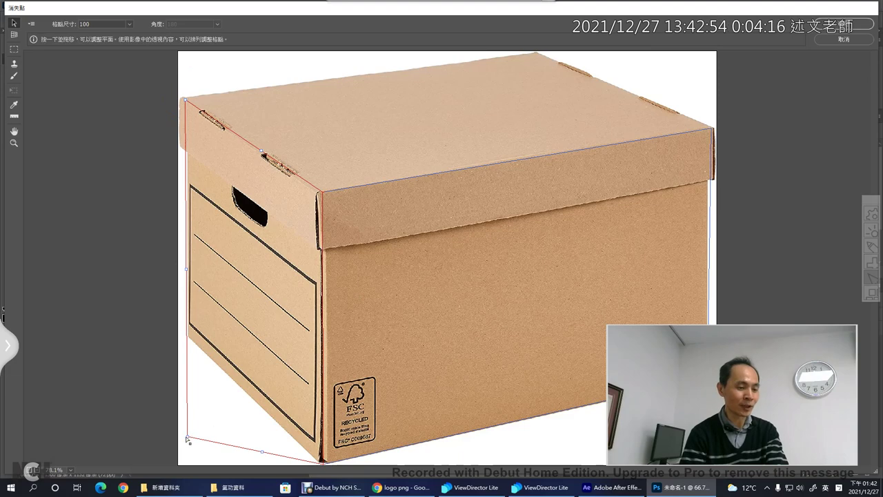
{"action": "left_click_drag", "start_coordinate": [189, 438], "coordinate": [187, 337]}
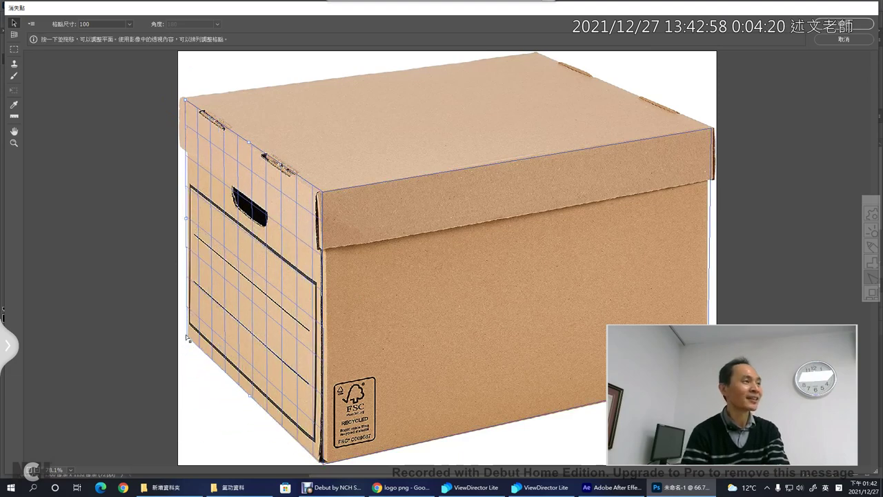
{"action": "left_click", "coordinate": [187, 338]}
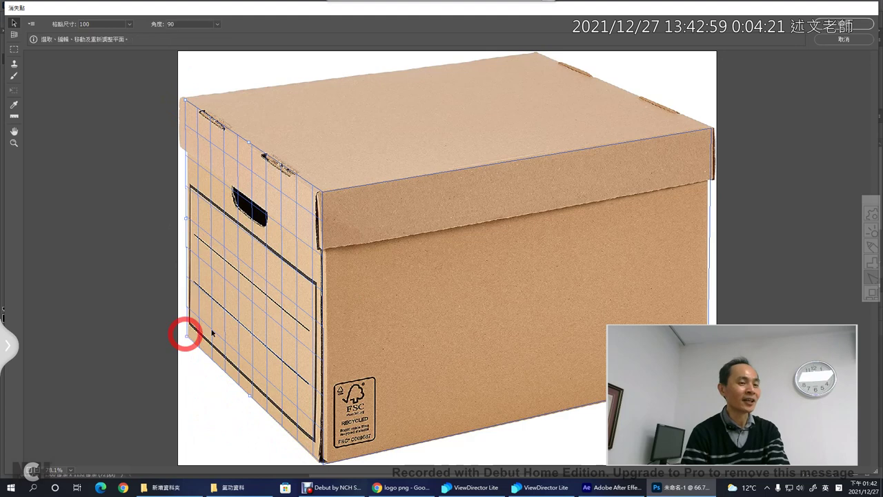
{"action": "left_click", "coordinate": [416, 282]}
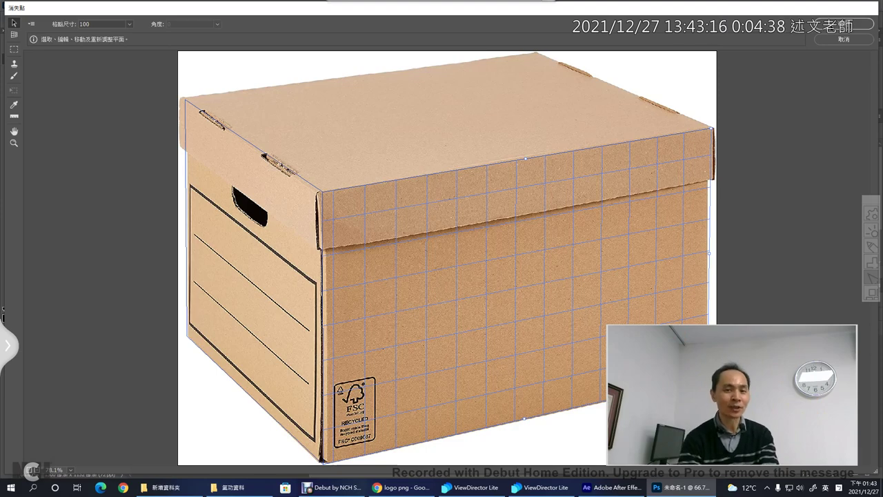
{"action": "left_click", "coordinate": [843, 23]}
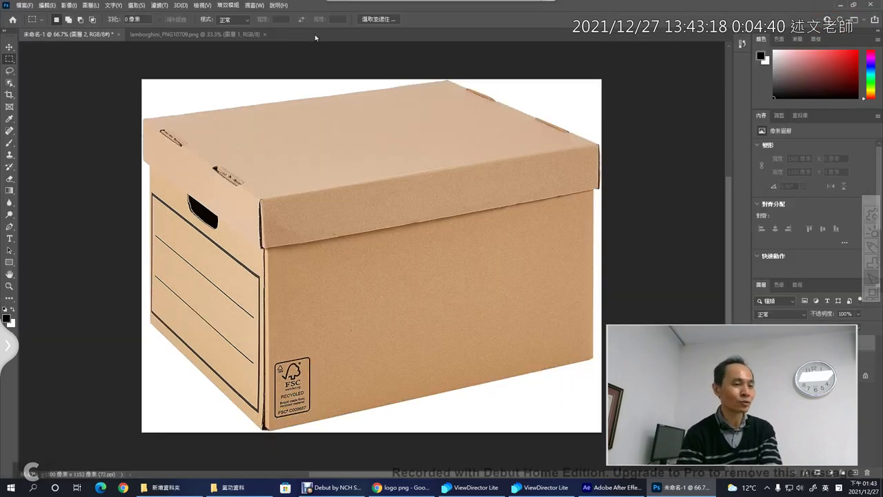
Go back to the box document, target the empty 圖層 2 layer, and show the Filter menu
{"action": "left_click", "coordinate": [214, 34]}
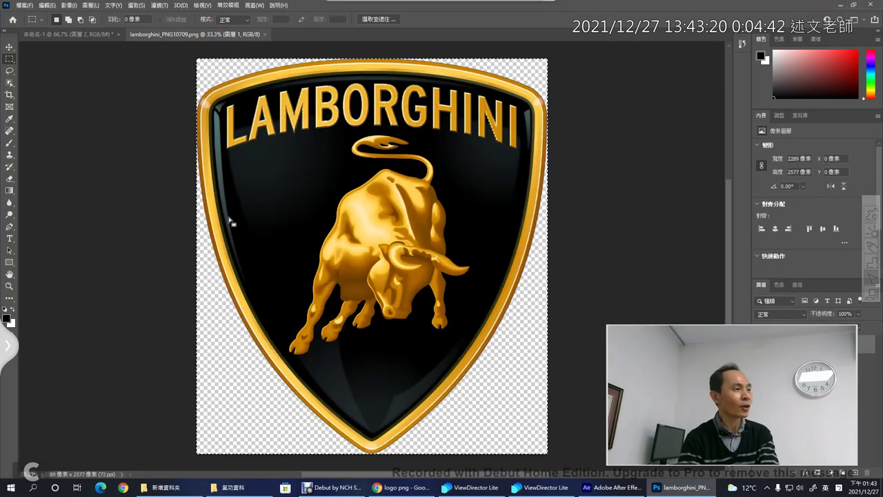
{"action": "left_click", "coordinate": [103, 36]}
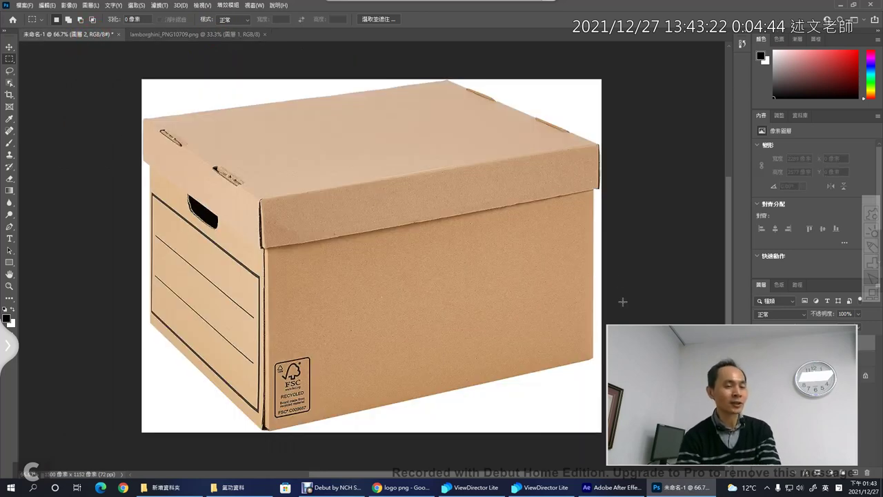
{"action": "left_click_drag", "start_coordinate": [687, 400], "coordinate": [126, 403]}
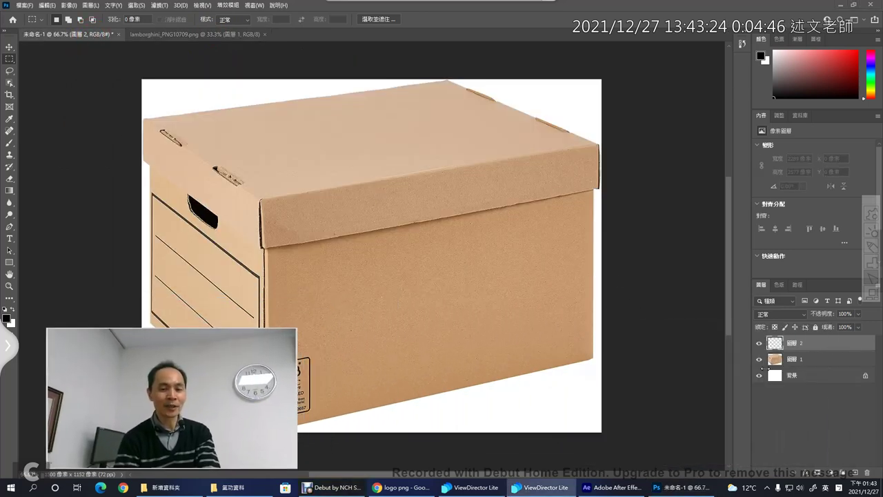
{"action": "left_click", "coordinate": [776, 343]}
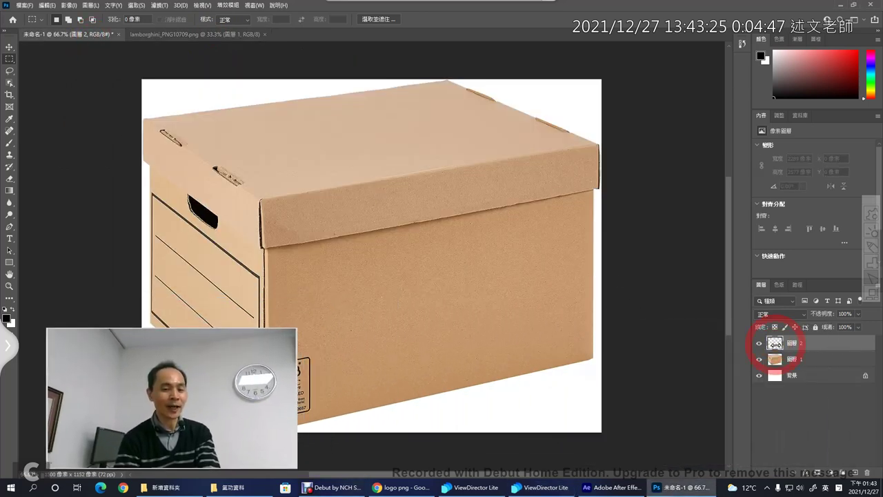
{"action": "left_click", "coordinate": [158, 6]}
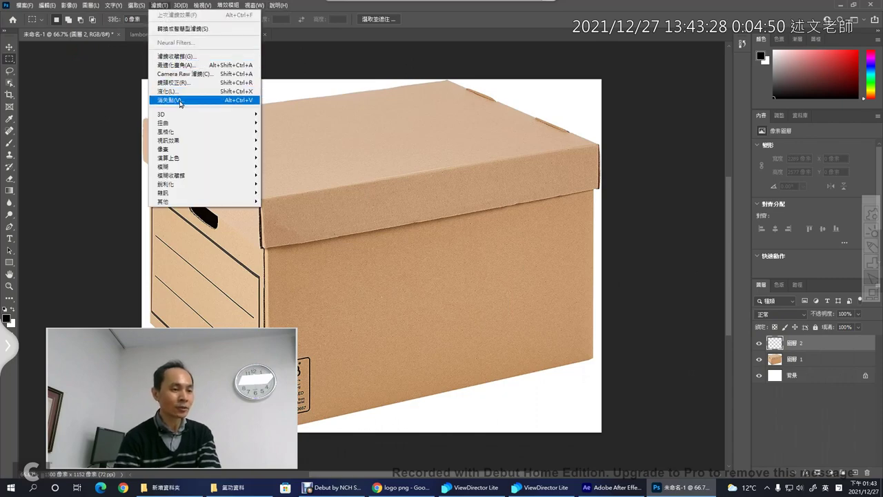
Reopen Vanishing Point on Layer 2 and review the saved front and side planes
{"action": "left_click", "coordinate": [173, 100]}
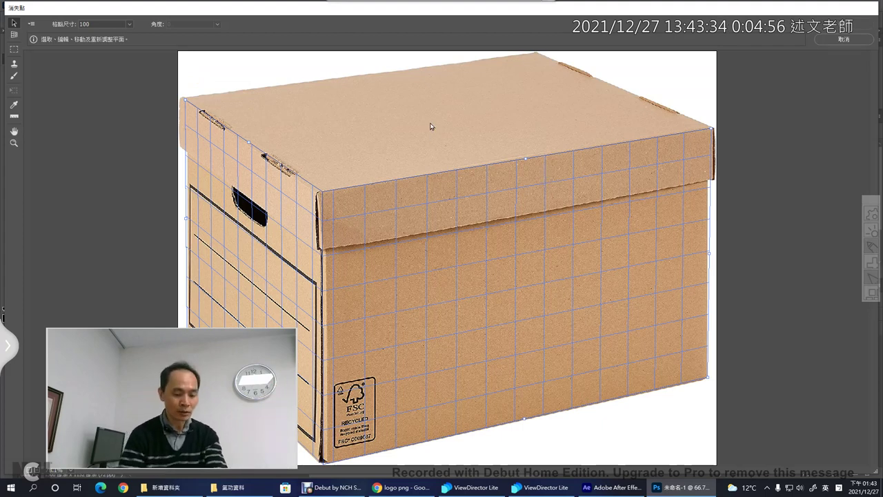
{"action": "left_click", "coordinate": [321, 131]}
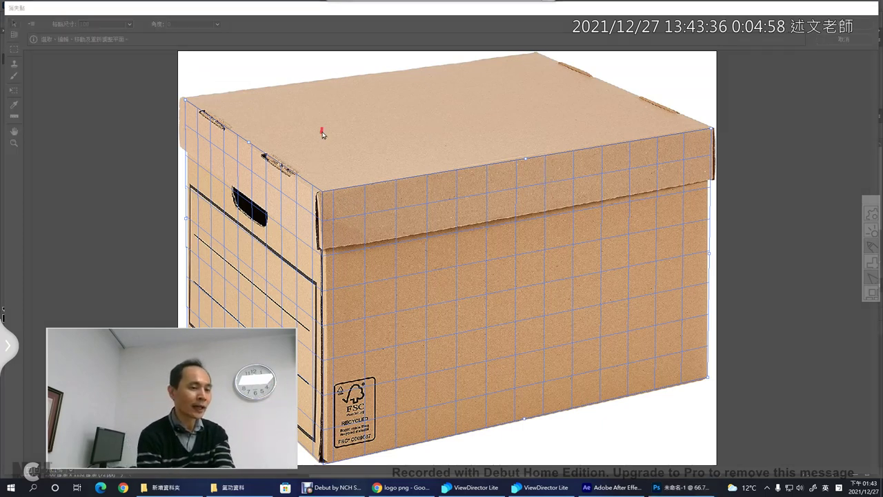
{"action": "left_click_drag", "start_coordinate": [307, 178], "coordinate": [335, 150]}
{"action": "mouse_move", "coordinate": [828, 41]}
{"action": "left_mouse_down"}
{"action": "mouse_move", "coordinate": [859, 14]}
{"action": "mouse_move", "coordinate": [809, 14]}
{"action": "left_mouse_up"}
{"action": "left_click_drag", "start_coordinate": [580, 160], "coordinate": [537, 253]}
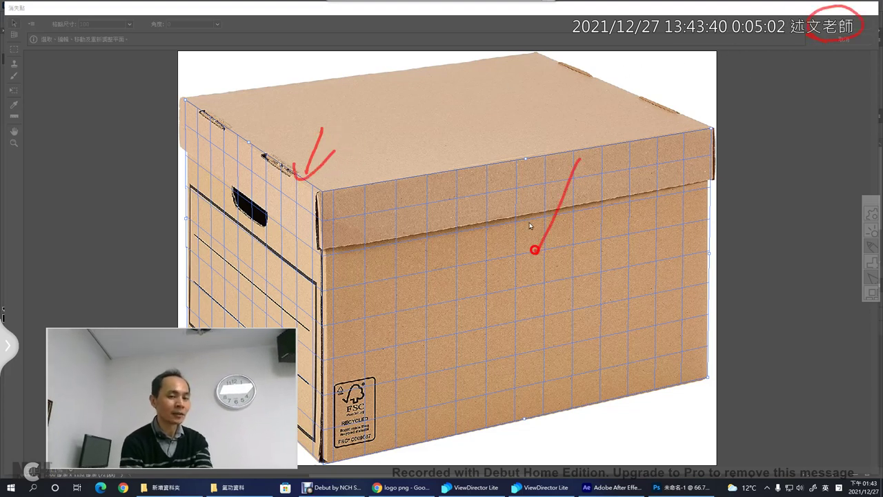
{"action": "left_click_drag", "start_coordinate": [526, 168], "coordinate": [605, 240]}
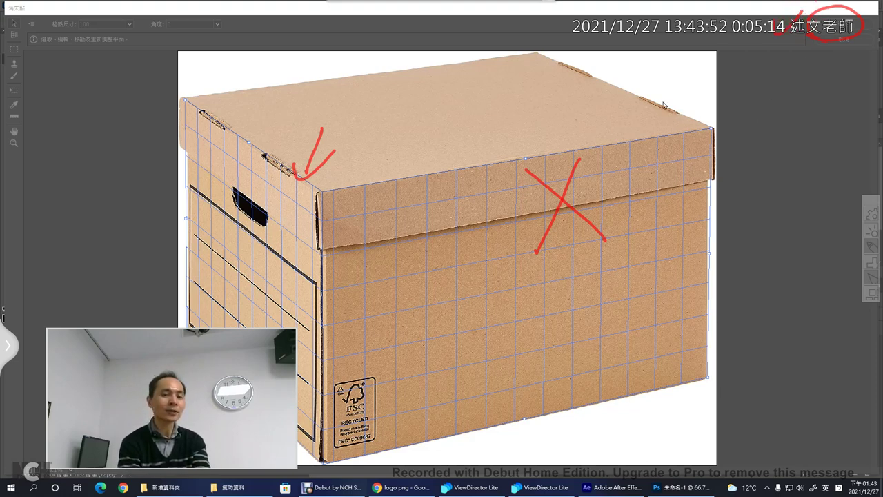
{"action": "left_click_drag", "start_coordinate": [647, 142], "coordinate": [676, 127]}
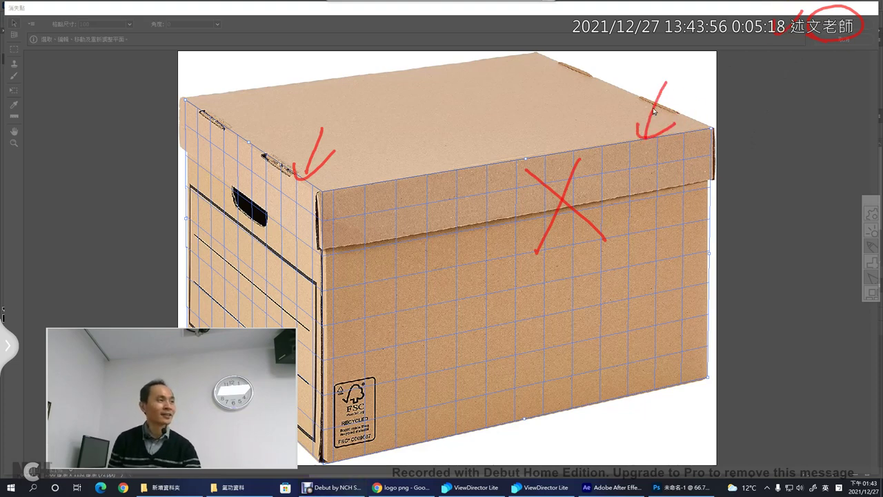
{"action": "key", "text": "Escape"}
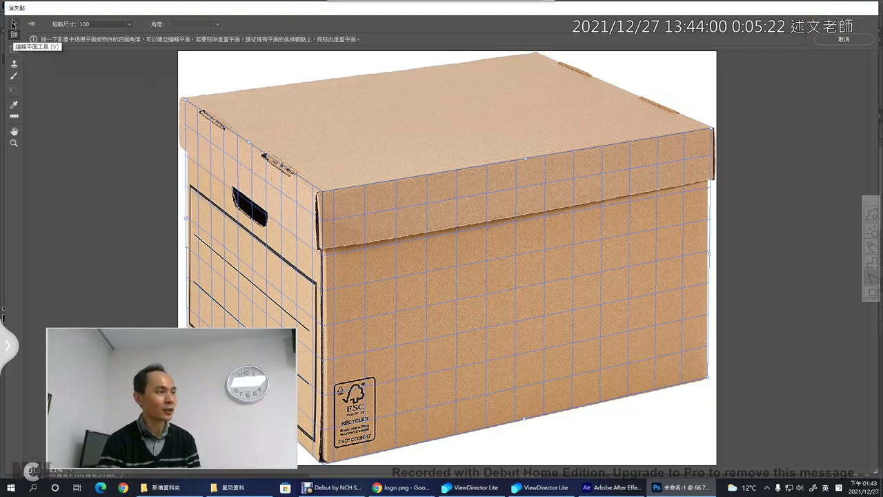
Paste the copied Lamborghini logo into the Vanishing Point window
{"action": "key", "text": "ctrl+v"}
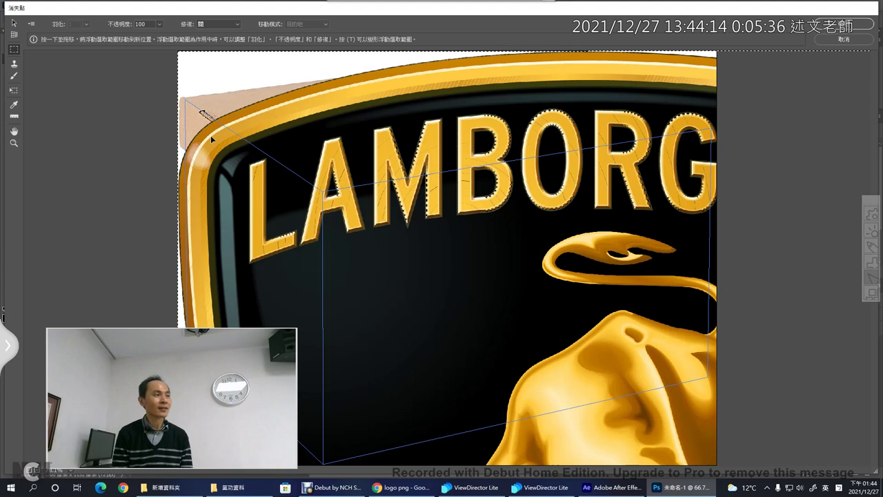
{"action": "key", "text": "Return"}
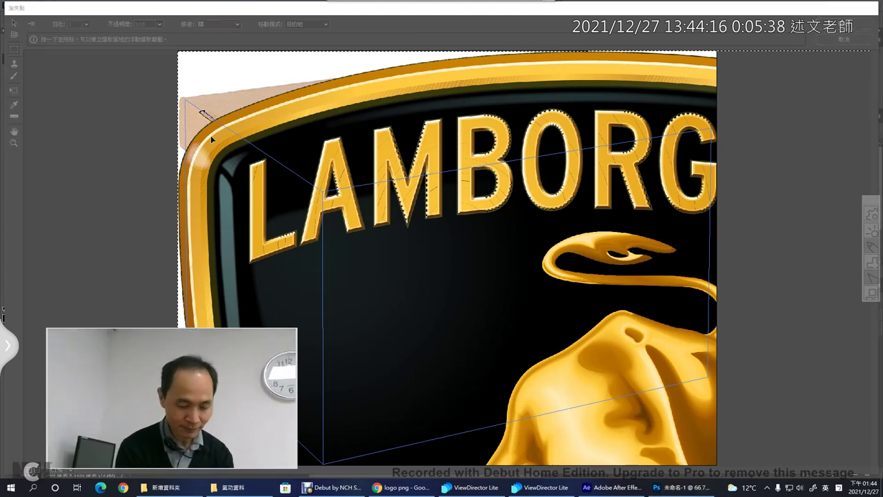
{"action": "mouse_move", "coordinate": [424, 261]}
{"action": "left_mouse_down"}
{"action": "mouse_move", "coordinate": [400, 305]}
{"action": "mouse_move", "coordinate": [448, 293]}
{"action": "left_mouse_up"}
{"action": "left_click_drag", "start_coordinate": [432, 276], "coordinate": [491, 252]}
{"action": "left_click_drag", "start_coordinate": [509, 216], "coordinate": [517, 300]}
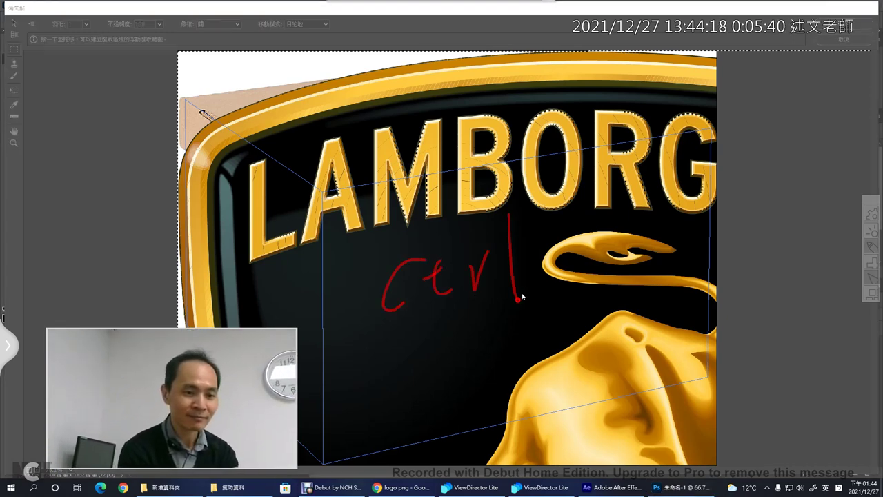
{"action": "left_click_drag", "start_coordinate": [549, 238], "coordinate": [547, 275]}
{"action": "left_click_drag", "start_coordinate": [542, 256], "coordinate": [564, 246]}
{"action": "mouse_move", "coordinate": [624, 206]}
{"action": "left_mouse_down"}
{"action": "mouse_move", "coordinate": [673, 202]}
{"action": "mouse_move", "coordinate": [647, 314]}
{"action": "left_mouse_up"}
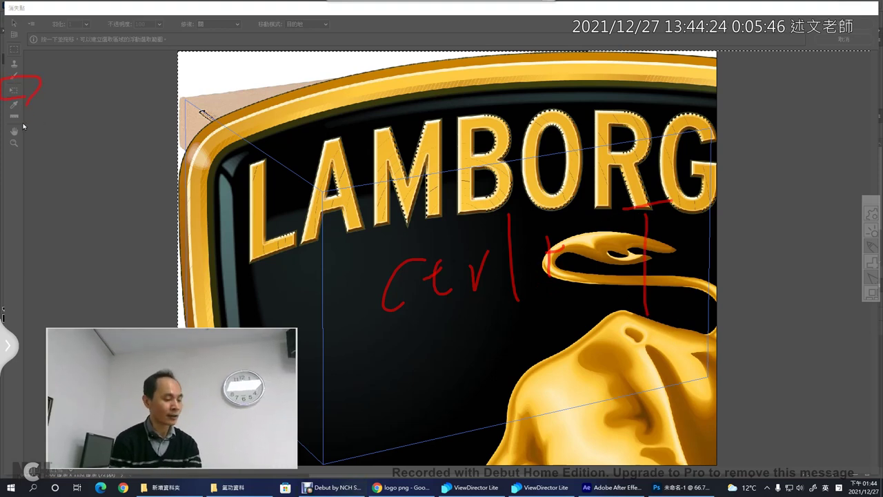
{"action": "key", "text": "c"}
With Transform (T), drag the logo into the front plane and scale it onto the front face
{"action": "key", "text": "t"}
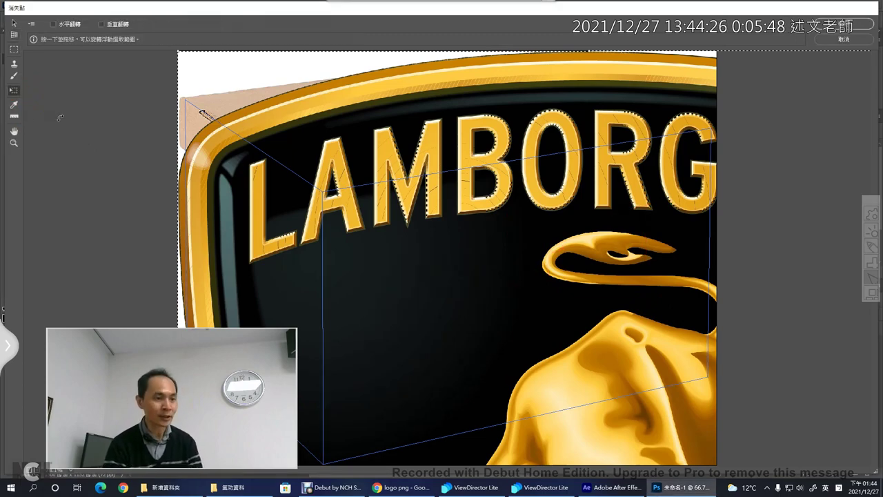
{"action": "left_click_drag", "start_coordinate": [202, 112], "coordinate": [455, 265]}
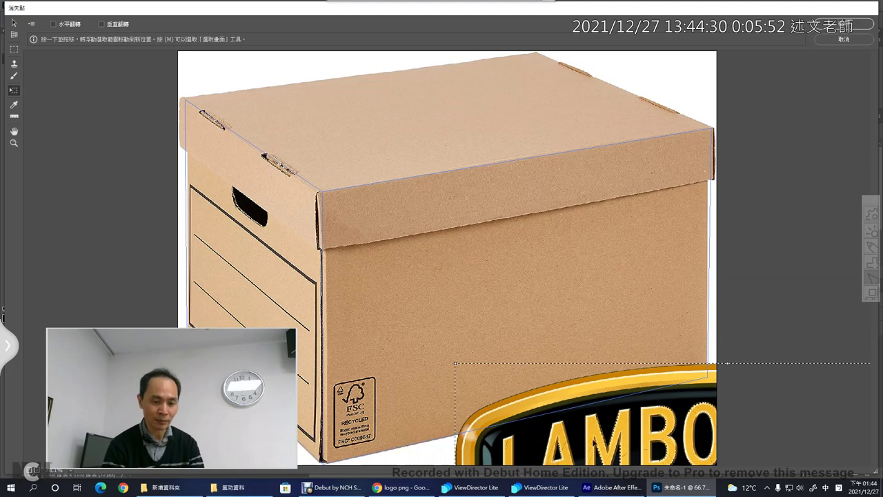
{"action": "mouse_move", "coordinate": [472, 378]}
{"action": "left_mouse_down"}
{"action": "mouse_move", "coordinate": [429, 279]}
{"action": "mouse_move", "coordinate": [614, 388]}
{"action": "left_mouse_up"}
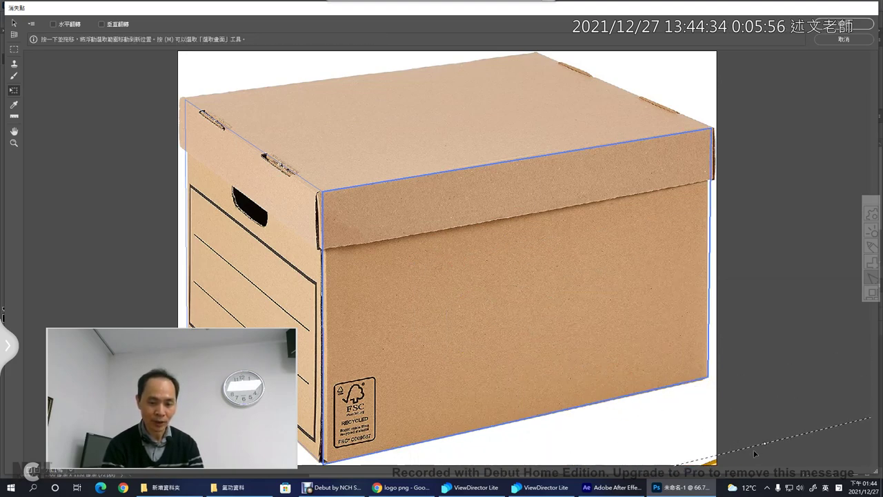
{"action": "mouse_move", "coordinate": [758, 456]}
{"action": "left_mouse_down"}
{"action": "mouse_move", "coordinate": [669, 278]}
{"action": "mouse_move", "coordinate": [621, 222]}
{"action": "mouse_move", "coordinate": [810, 425]}
{"action": "mouse_move", "coordinate": [249, 241]}
{"action": "mouse_move", "coordinate": [232, 269]}
{"action": "mouse_move", "coordinate": [299, 321]}
{"action": "mouse_move", "coordinate": [556, 321]}
{"action": "mouse_move", "coordinate": [476, 317]}
{"action": "left_mouse_up"}
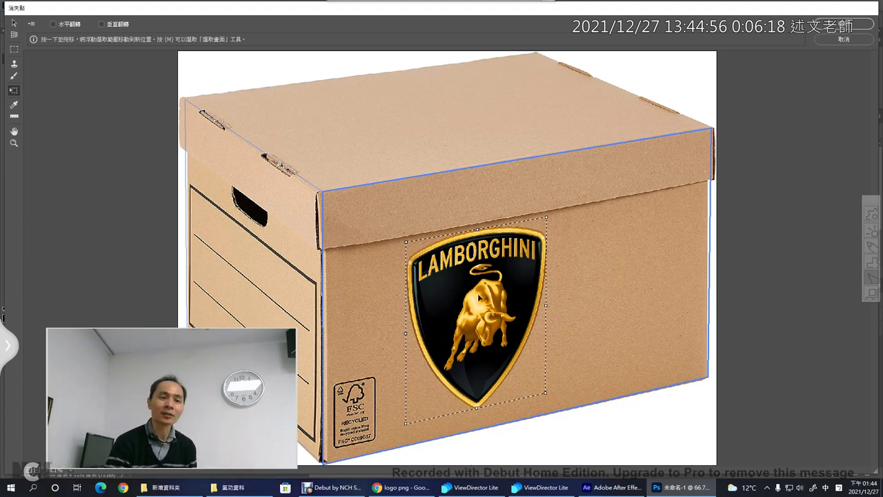
Slide the logo onto the left side face, then back to the centre of the front face
{"action": "left_click_drag", "start_coordinate": [479, 297], "coordinate": [388, 328]}
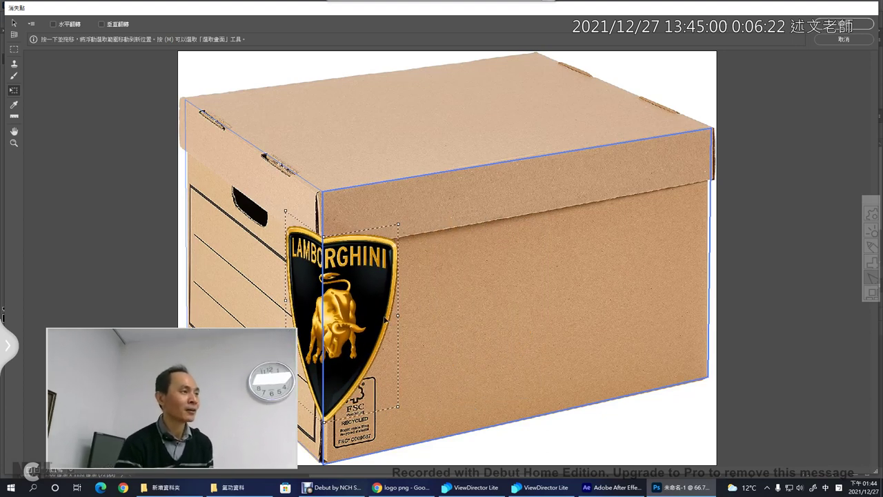
{"action": "left_click_drag", "start_coordinate": [370, 311], "coordinate": [270, 296]}
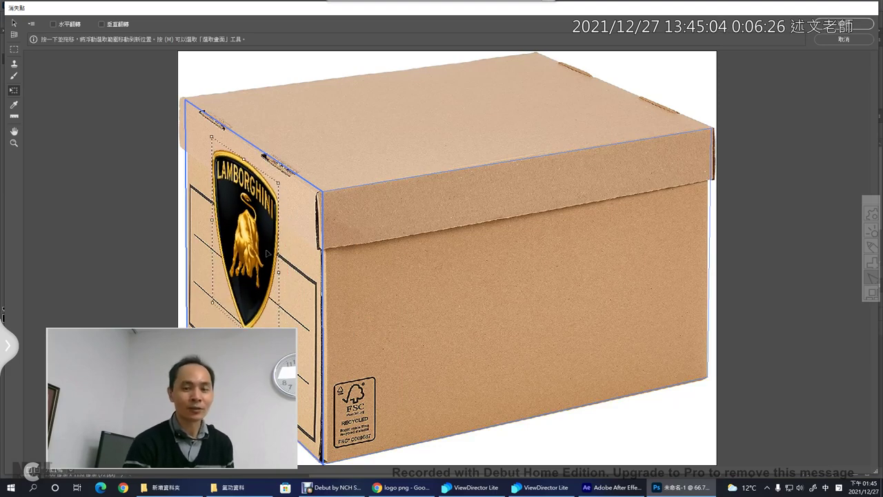
{"action": "mouse_move", "coordinate": [269, 293]}
{"action": "left_mouse_down"}
{"action": "mouse_move", "coordinate": [623, 268]}
{"action": "mouse_move", "coordinate": [597, 261]}
{"action": "mouse_move", "coordinate": [518, 175]}
{"action": "mouse_move", "coordinate": [512, 192]}
{"action": "mouse_move", "coordinate": [543, 284]}
{"action": "left_mouse_up"}
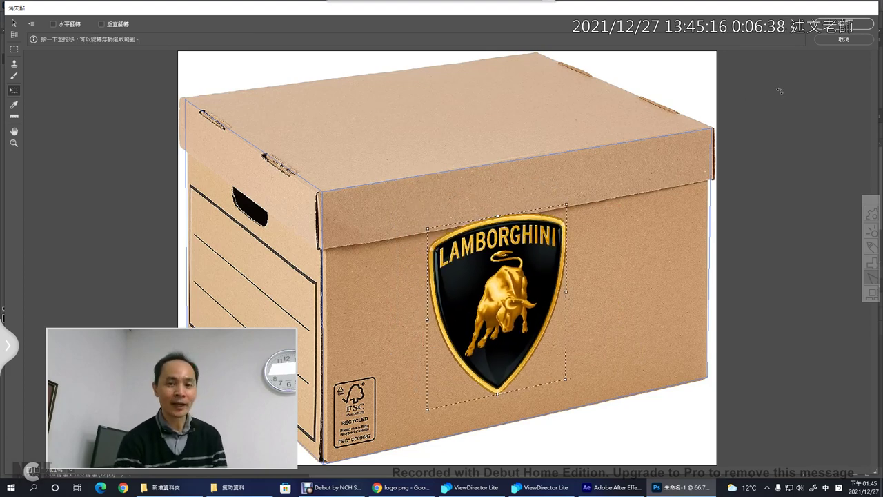
{"action": "key", "text": "Return"}
{"action": "mouse_move", "coordinate": [528, 134]}
{"action": "left_mouse_down"}
{"action": "mouse_move", "coordinate": [486, 83]}
{"action": "mouse_move", "coordinate": [488, 158]}
{"action": "left_mouse_up"}
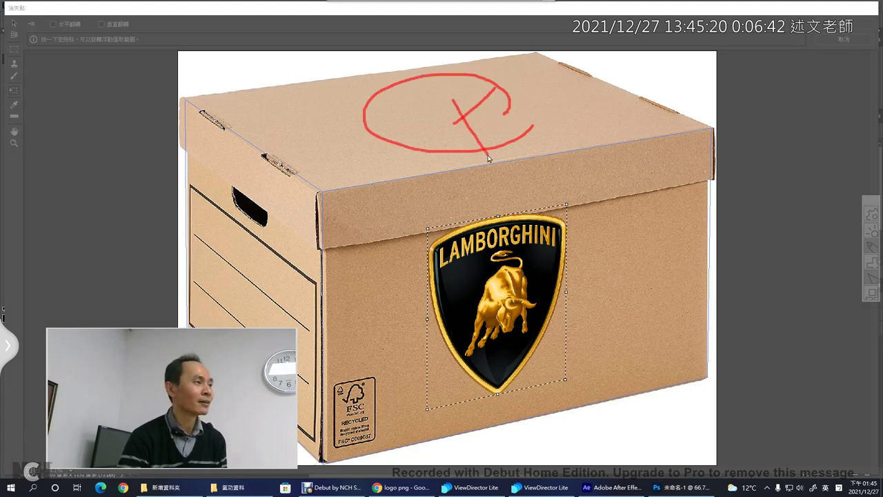
Extend a new perspective plane from the front face's top edge up over the box lid
{"action": "key", "text": "Escape"}
{"action": "left_click", "coordinate": [14, 35]}
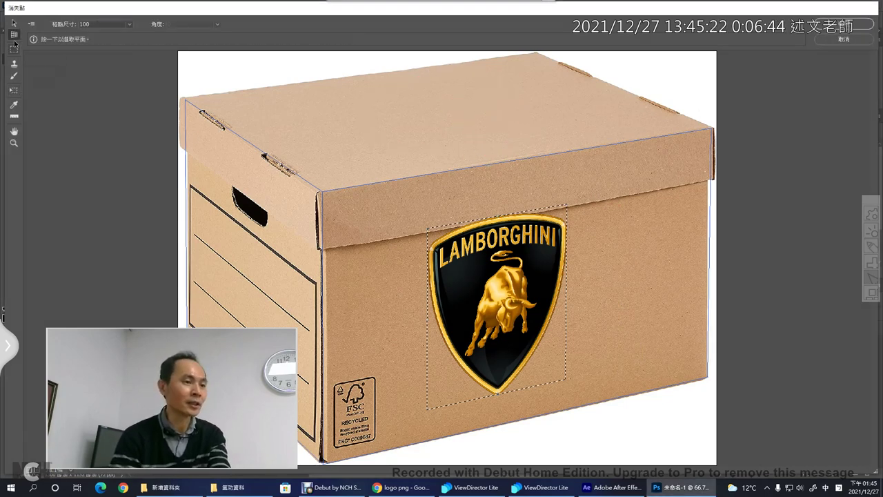
{"action": "left_click", "coordinate": [14, 48]}
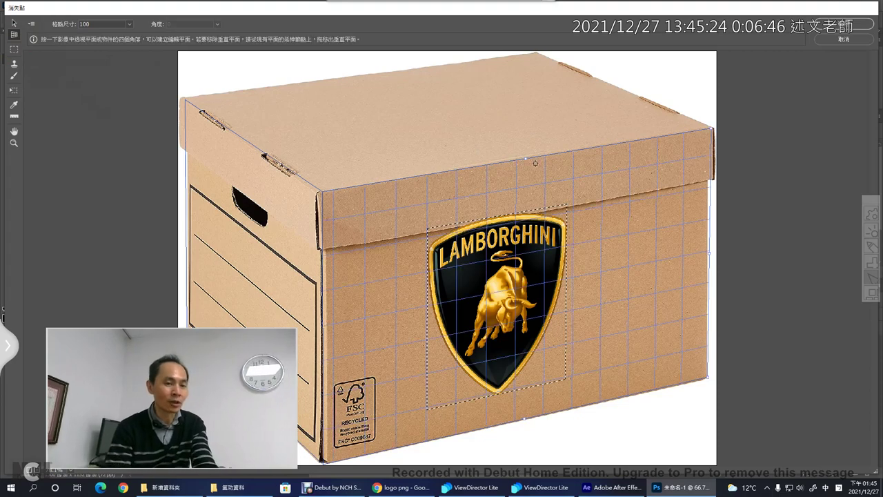
{"action": "left_click_drag", "start_coordinate": [526, 160], "coordinate": [371, 83]}
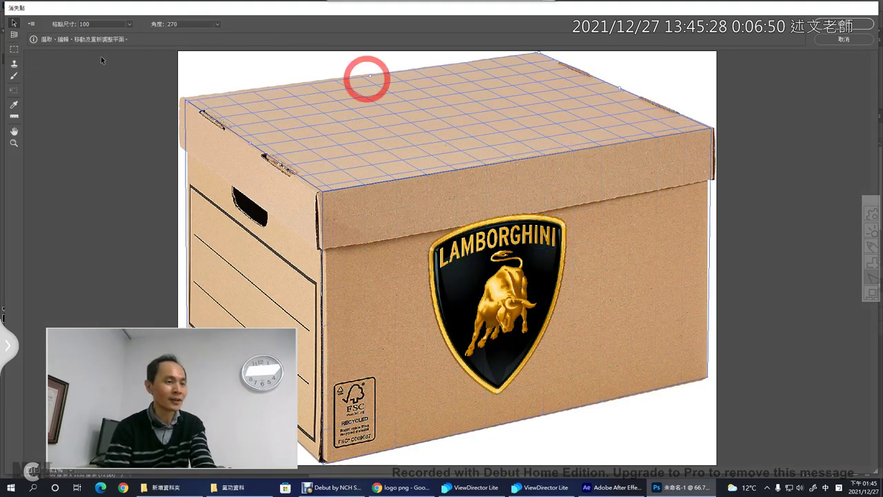
Select the front face plane with the Edit Plane tool
{"action": "left_click", "coordinate": [14, 24]}
{"action": "left_click", "coordinate": [14, 25]}
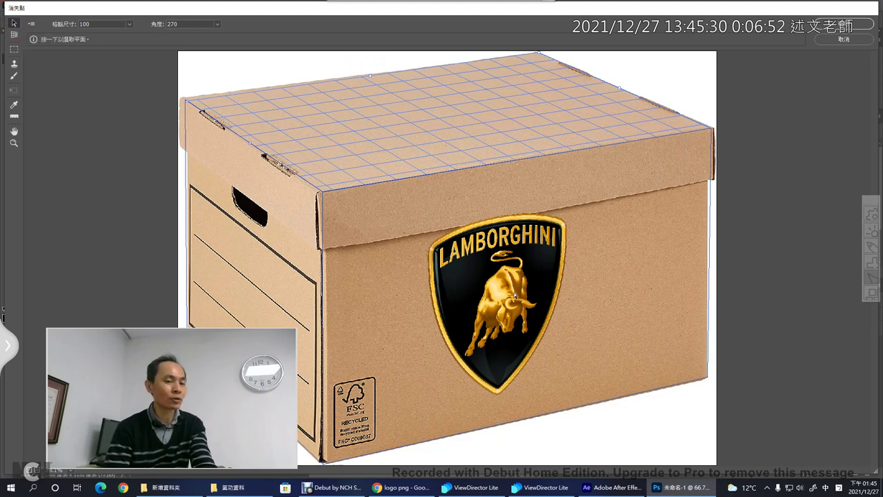
{"action": "left_click", "coordinate": [510, 295]}
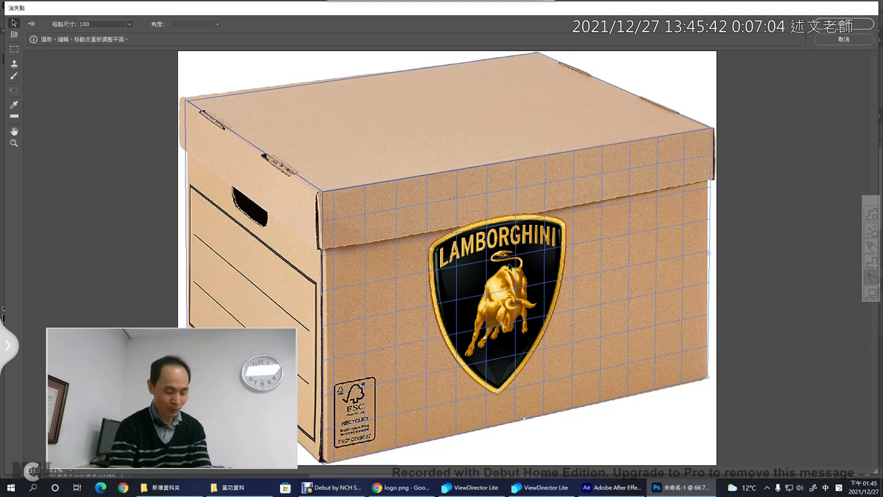
Paste a second Lamborghini logo copy and drag it into perspective up onto the lid
{"action": "key", "text": "ctrl+v"}
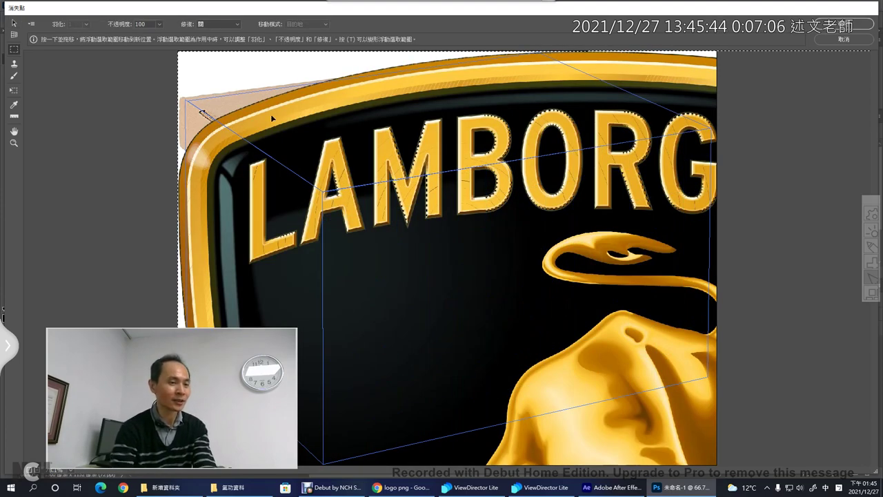
{"action": "key", "text": "t"}
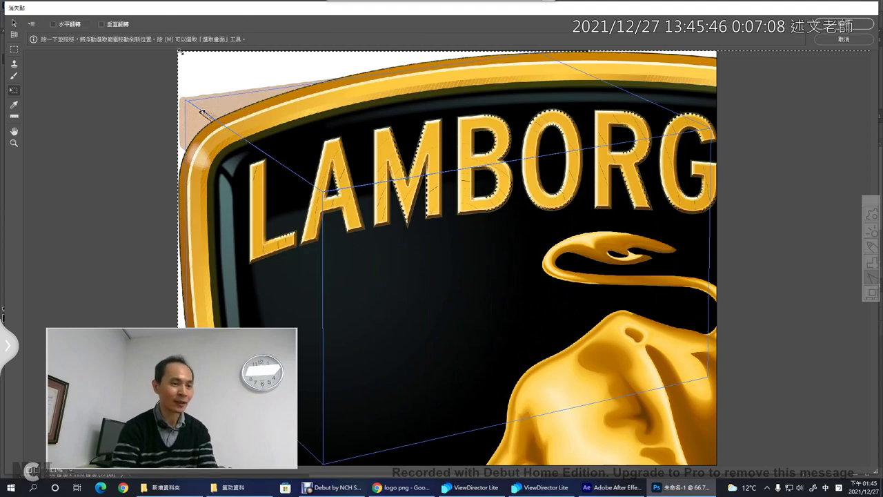
{"action": "left_click_drag", "start_coordinate": [202, 113], "coordinate": [545, 319]}
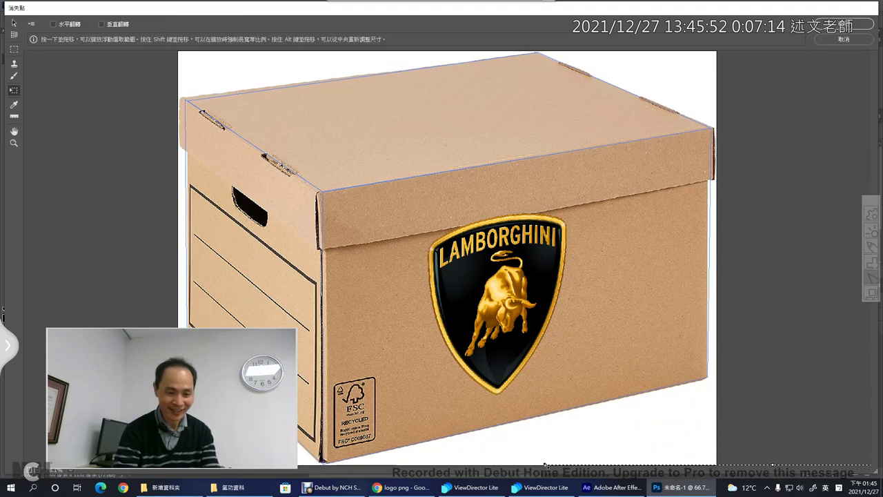
{"action": "mouse_move", "coordinate": [545, 466]}
{"action": "left_mouse_down"}
{"action": "mouse_move", "coordinate": [563, 147]}
{"action": "mouse_move", "coordinate": [538, 122]}
{"action": "left_mouse_up"}
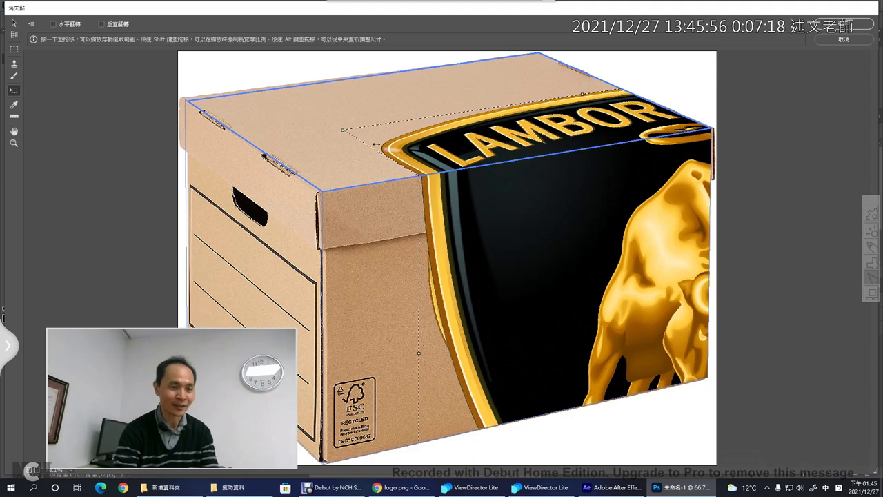
{"action": "mouse_move", "coordinate": [376, 143]}
{"action": "left_mouse_down"}
{"action": "mouse_move", "coordinate": [681, 354]}
{"action": "mouse_move", "coordinate": [549, 366]}
{"action": "left_mouse_up"}
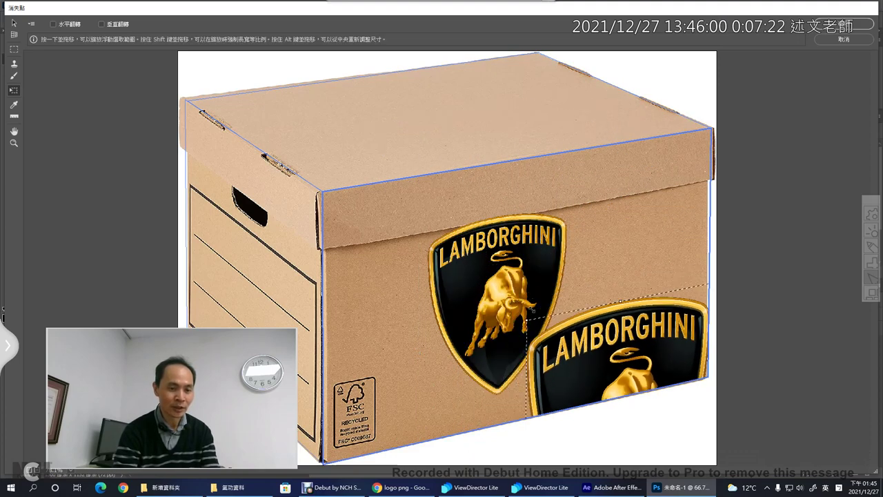
{"action": "left_click_drag", "start_coordinate": [533, 312], "coordinate": [572, 346]}
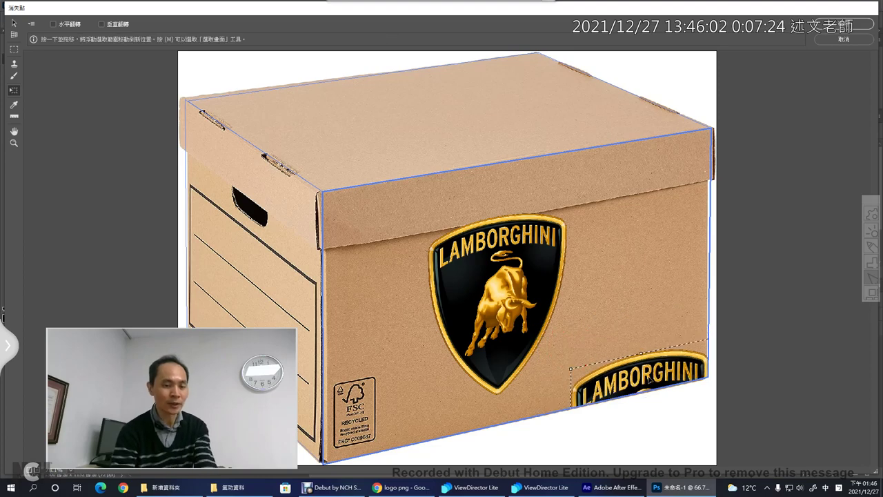
{"action": "mouse_move", "coordinate": [648, 386]}
{"action": "left_mouse_down"}
{"action": "mouse_move", "coordinate": [590, 142]}
{"action": "mouse_move", "coordinate": [411, 111]}
{"action": "mouse_move", "coordinate": [505, 130]}
{"action": "mouse_move", "coordinate": [507, 163]}
{"action": "mouse_move", "coordinate": [525, 134]}
{"action": "mouse_move", "coordinate": [511, 155]}
{"action": "left_mouse_up"}
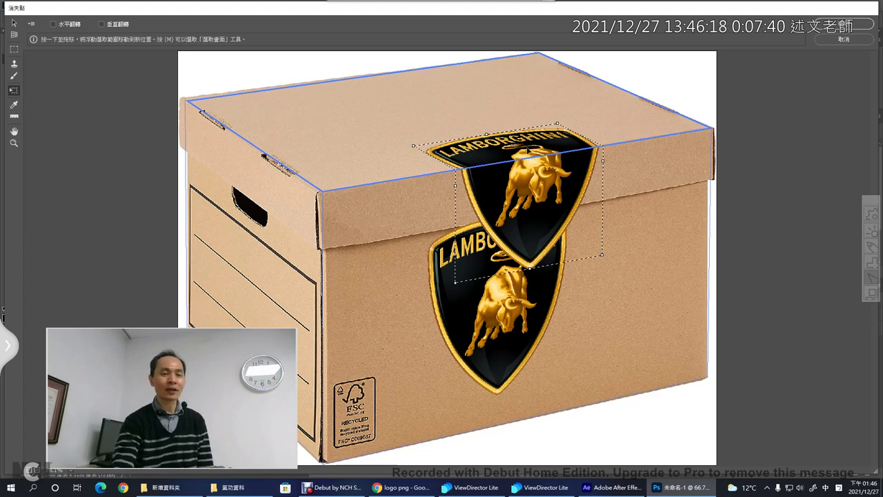
Slide the second logo across the lid, trying the left corner and side panel
{"action": "left_click_drag", "start_coordinate": [529, 150], "coordinate": [526, 142]}
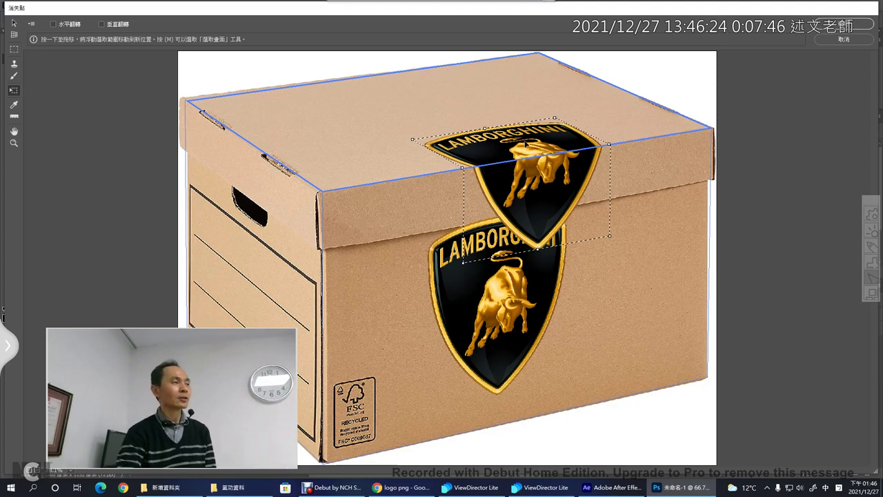
{"action": "left_click_drag", "start_coordinate": [524, 143], "coordinate": [319, 182]}
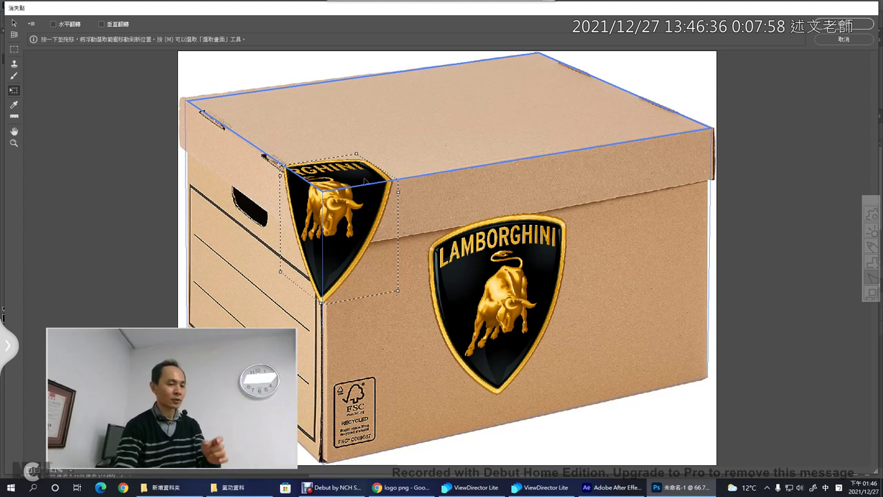
{"action": "mouse_move", "coordinate": [364, 181]}
{"action": "left_mouse_down"}
{"action": "mouse_move", "coordinate": [468, 164]}
{"action": "mouse_move", "coordinate": [372, 277]}
{"action": "mouse_move", "coordinate": [375, 201]}
{"action": "left_mouse_up"}
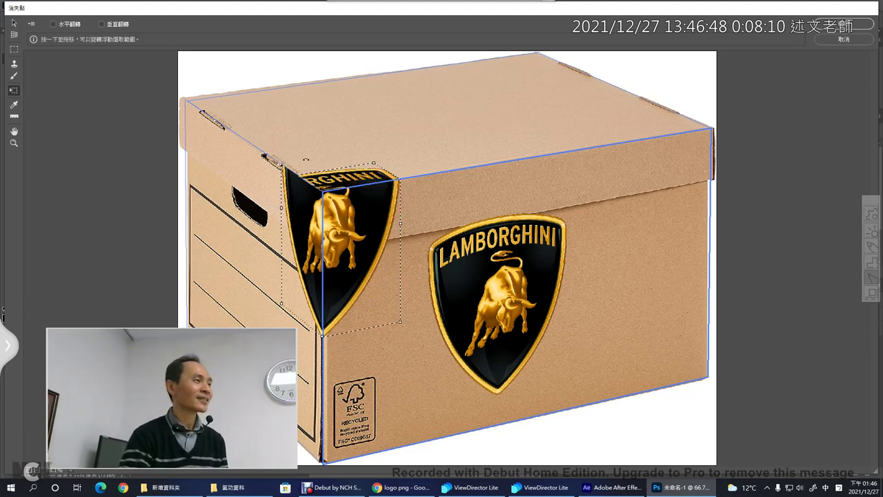
{"action": "mouse_move", "coordinate": [365, 226]}
{"action": "left_mouse_down"}
{"action": "mouse_move", "coordinate": [281, 303]}
{"action": "mouse_move", "coordinate": [451, 113]}
{"action": "mouse_move", "coordinate": [454, 121]}
{"action": "left_mouse_up"}
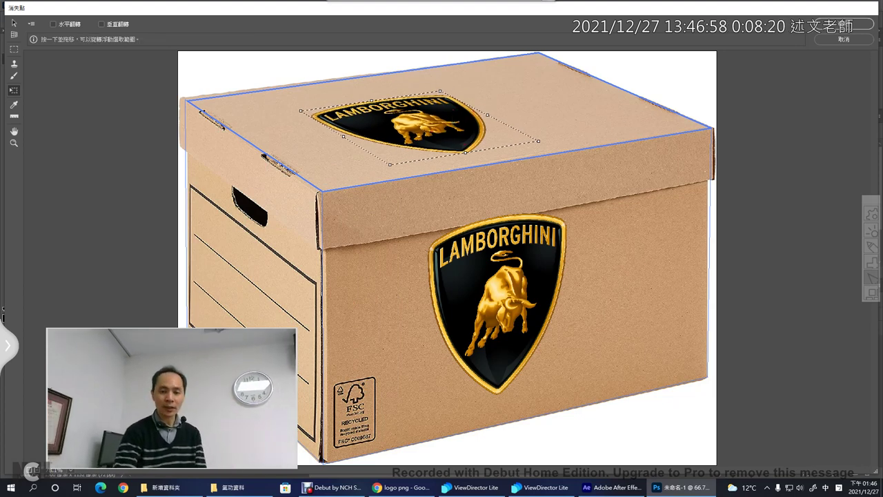
{"action": "left_click", "coordinate": [844, 25]}
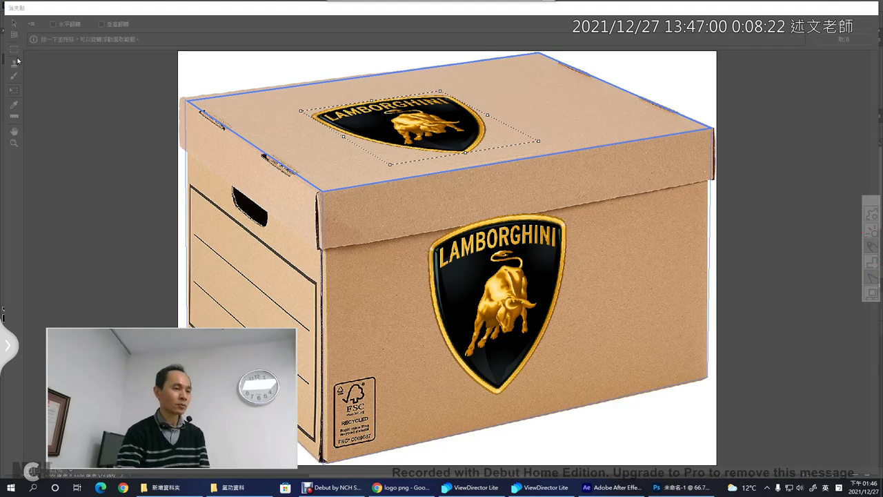
Annotate an arrow at the lid logo, then apply Vanishing Point with OK
{"action": "left_click_drag", "start_coordinate": [9, 42], "coordinate": [12, 46]}
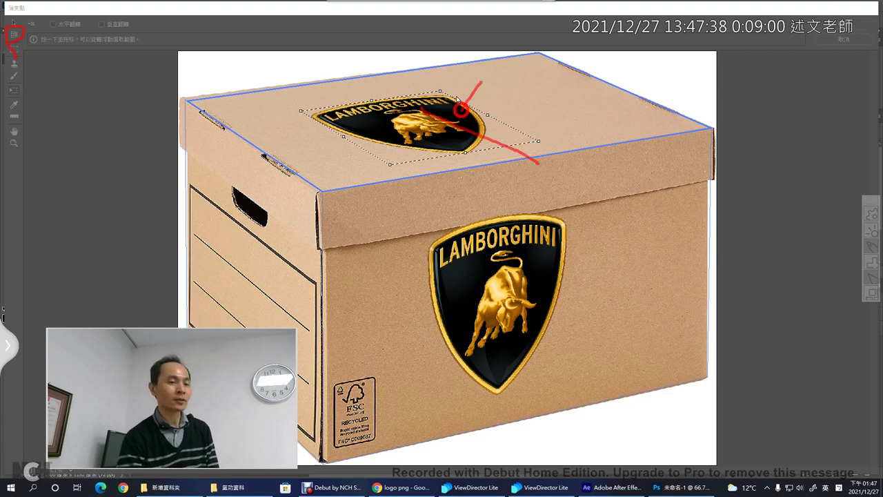
{"action": "left_click_drag", "start_coordinate": [461, 109], "coordinate": [489, 103]}
{"action": "key", "text": "Escape"}
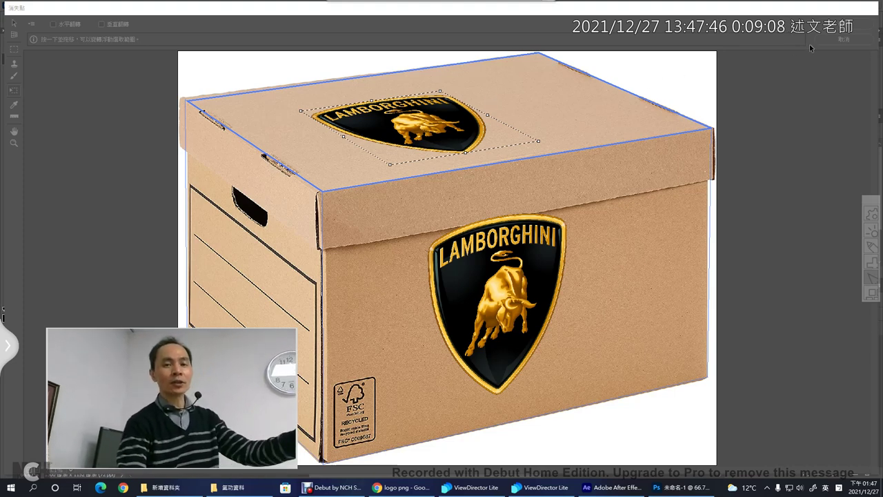
{"action": "left_click", "coordinate": [843, 36]}
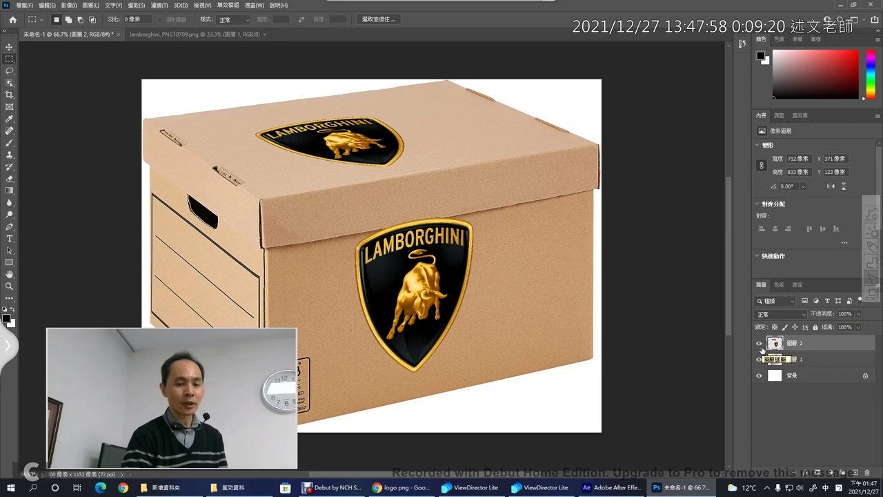
{"action": "left_click", "coordinate": [760, 343]}
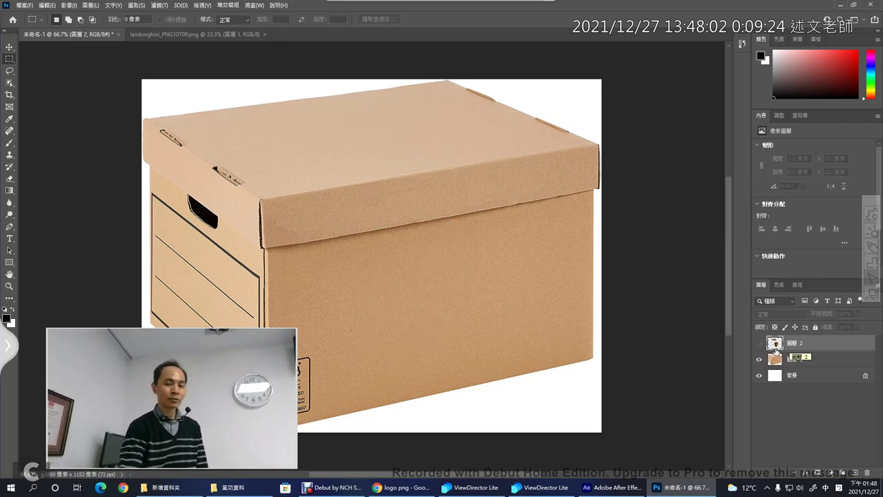
{"action": "left_click", "coordinate": [759, 343]}
{"action": "left_click", "coordinate": [774, 358]}
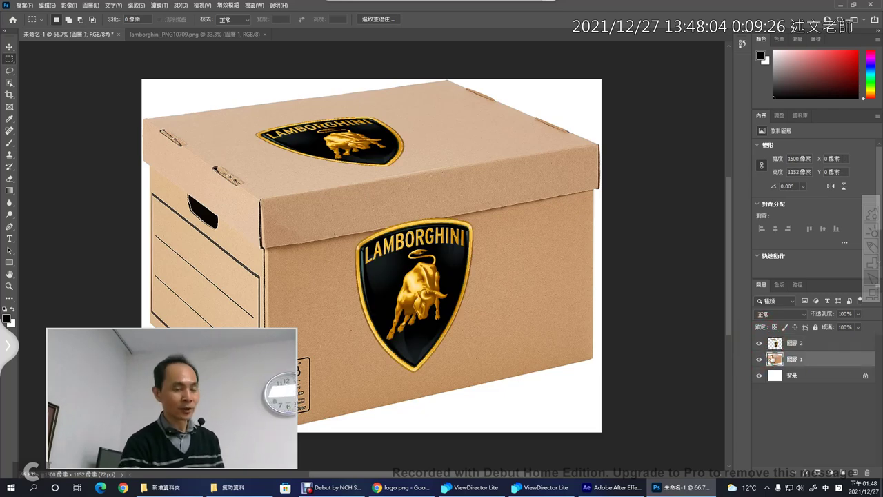